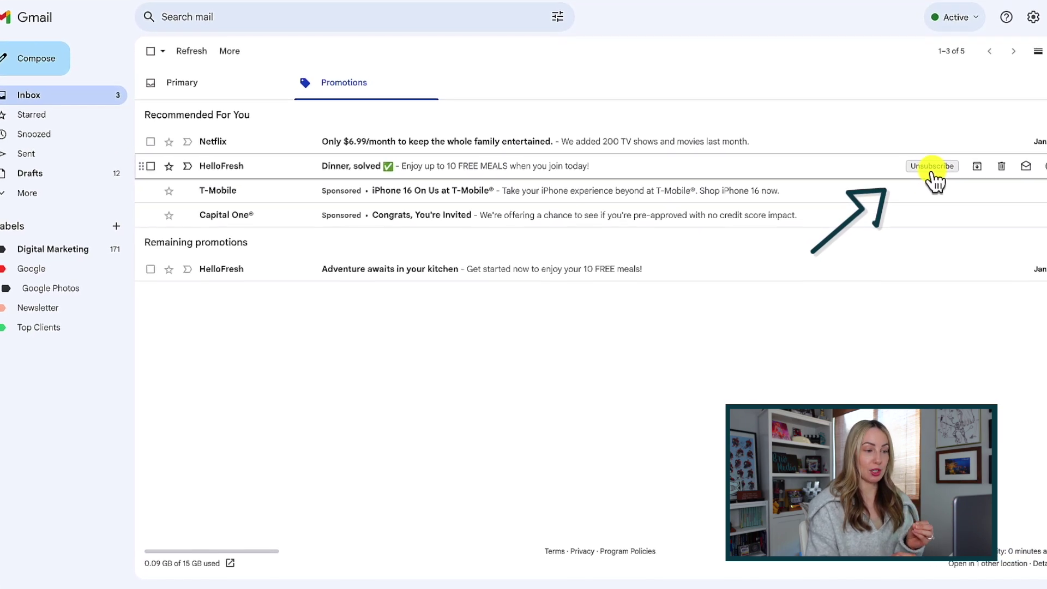
Step: Unsubscribe from HelloFresh's promotional mailing list from its Promotions row
left_click(935, 163)
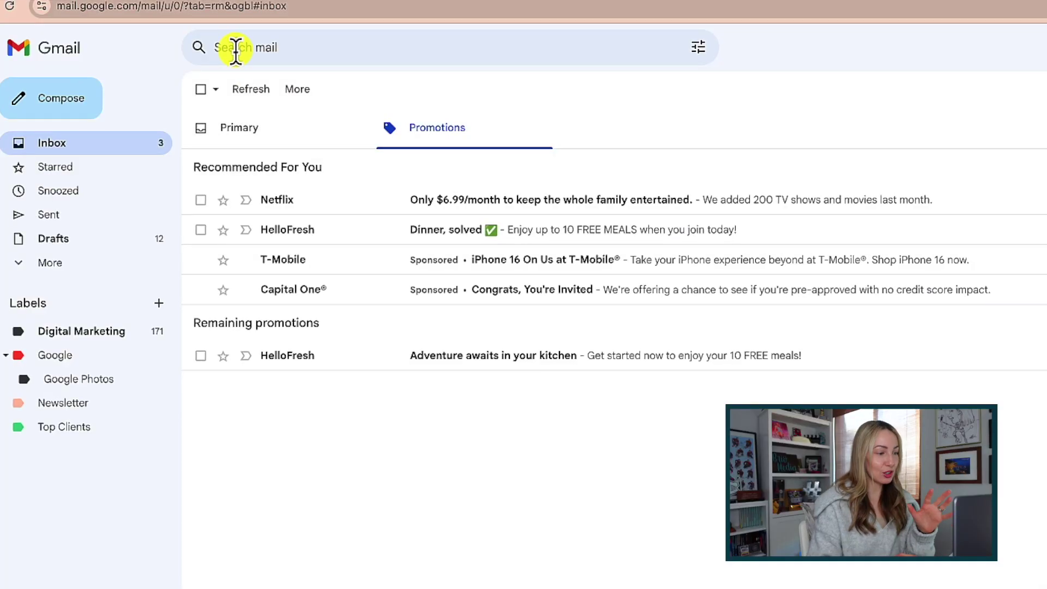
Step: Search mail for 'unsubscribe' to surface newsletters like Vittles and Taylor Nation
left_click(236, 48)
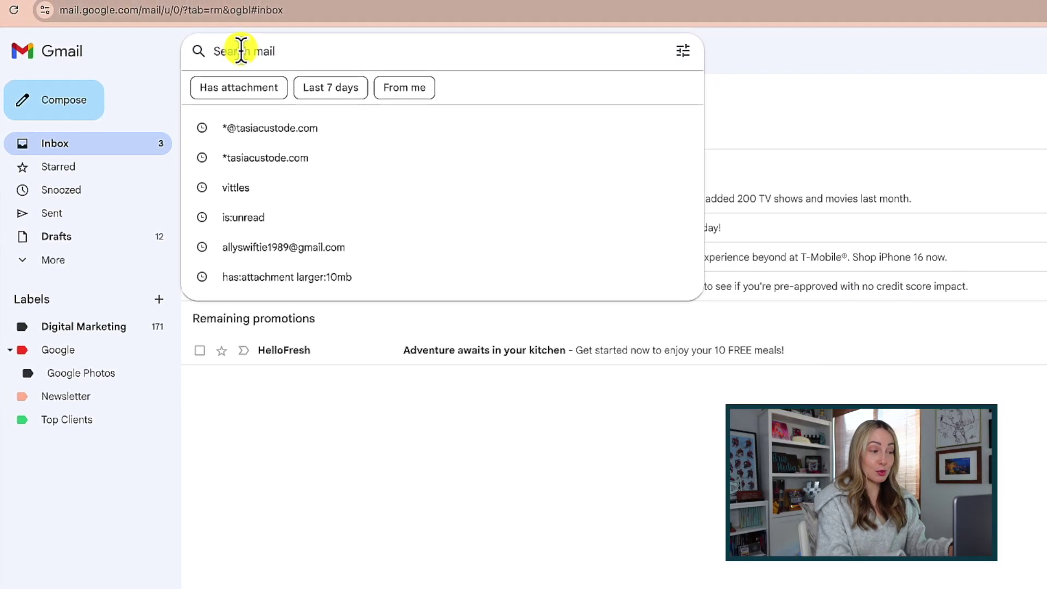
type("unsubscribe")
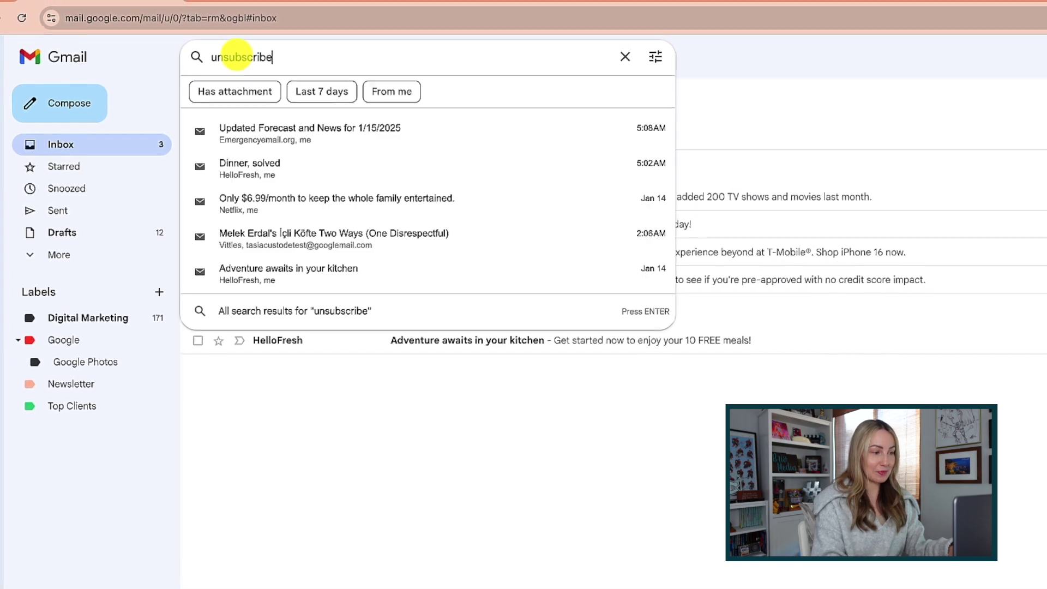
key("Return")
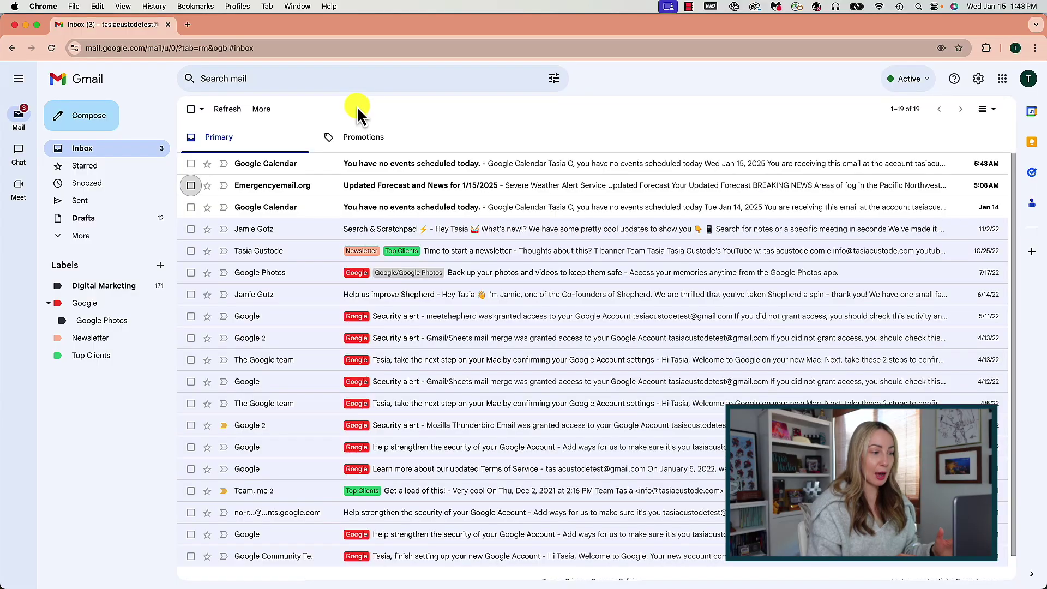
Step: Report the Emergencyemail.org weather forecast email as spam
left_click(190, 186)
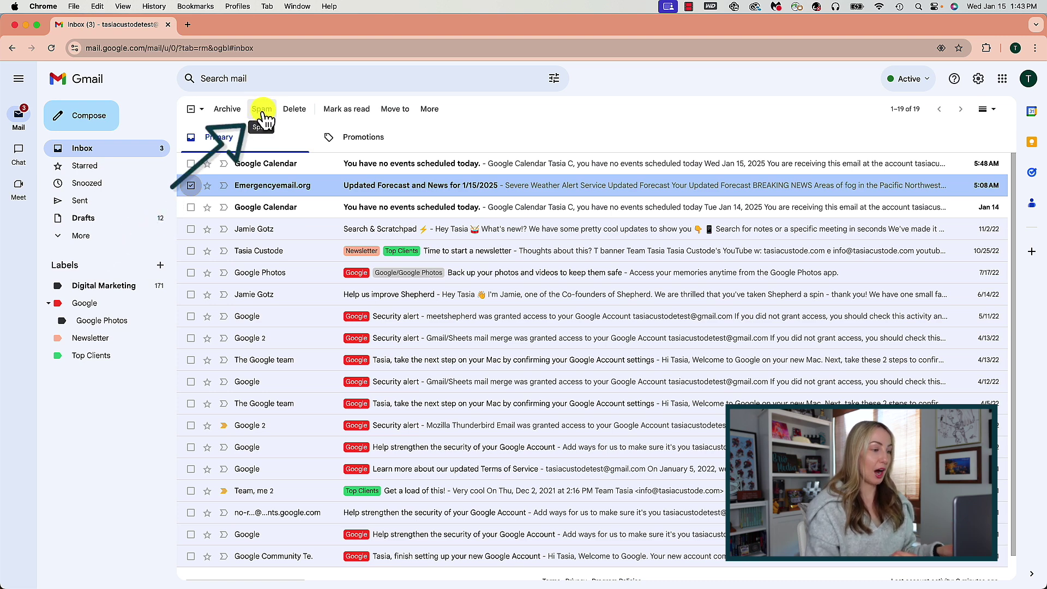
left_click(515, 188)
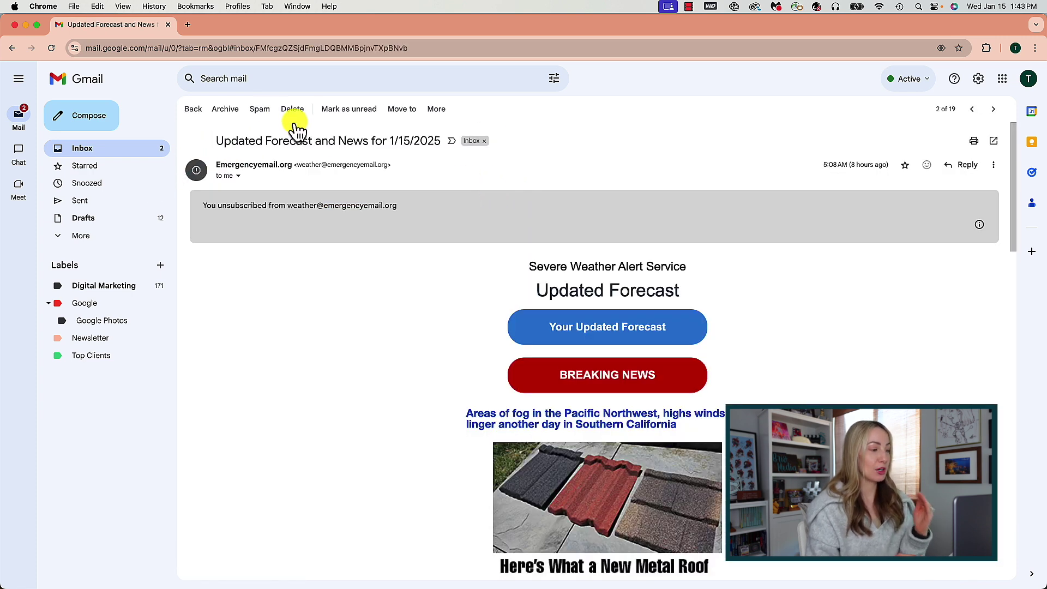
left_click(264, 112)
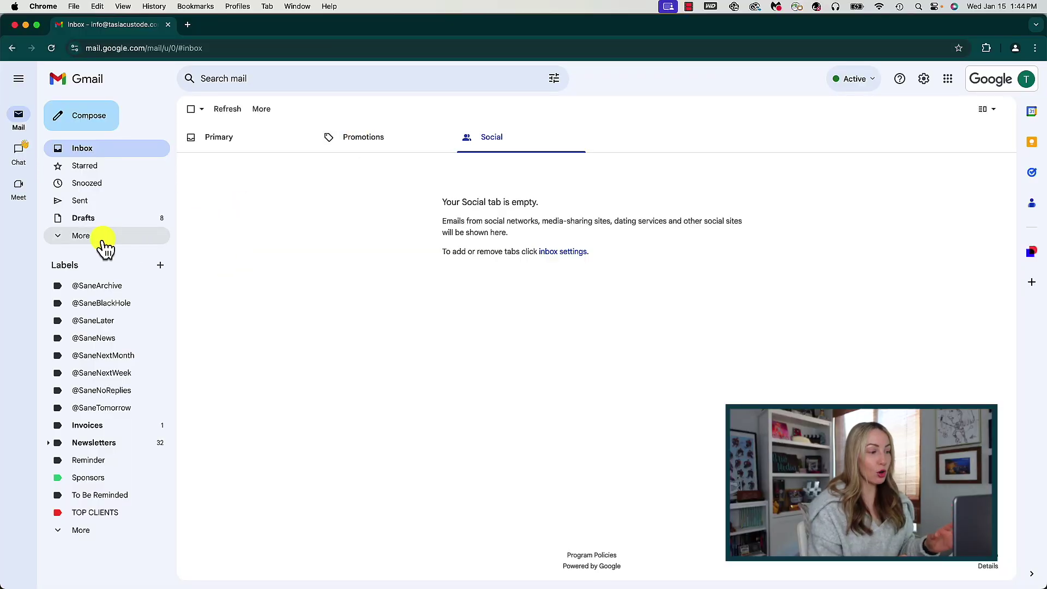
Step: Move the Spreadshop Team payout reminder from Spam into Promotions and view Promotions
left_click(103, 240)
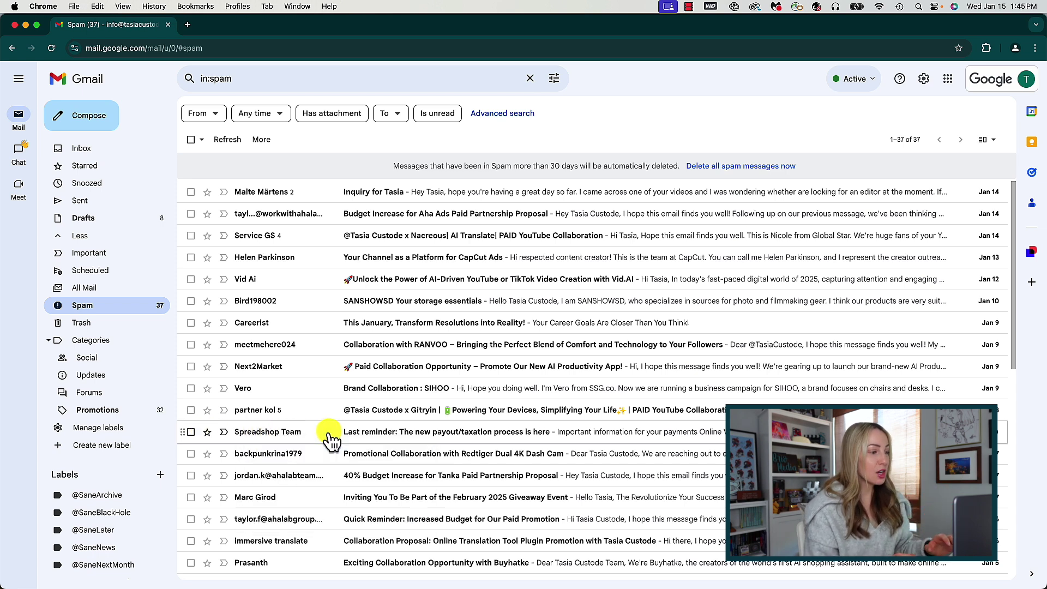
left_click_drag(327, 434, 105, 418)
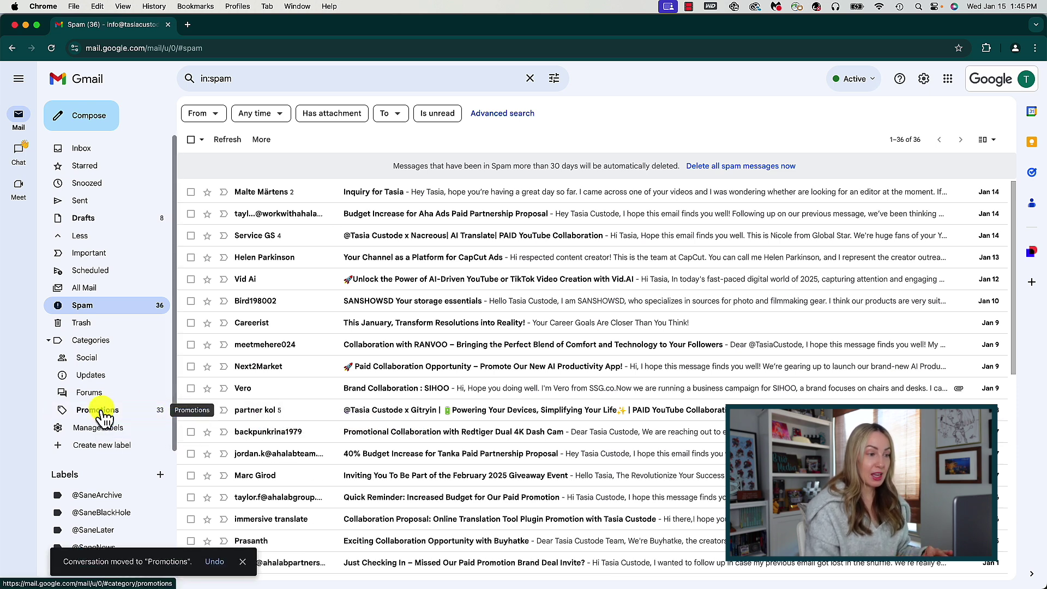
left_click(104, 418)
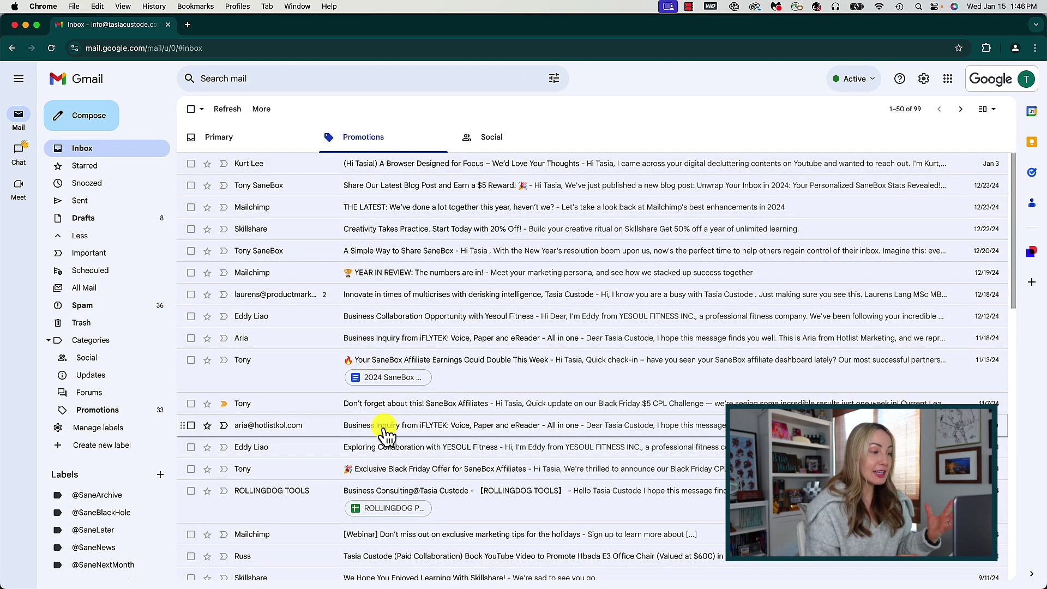
Step: Drag Aria's iFLYTEK business inquiry into Spam, then start moving the Skillshare email
left_click_drag(381, 434, 112, 308)
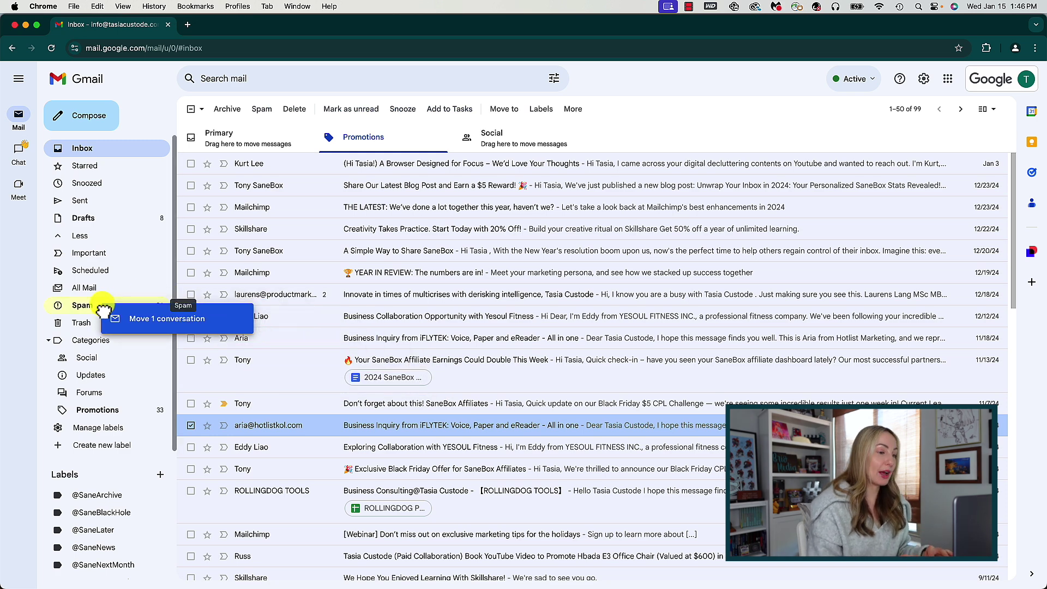
left_click_drag(104, 310, 103, 307)
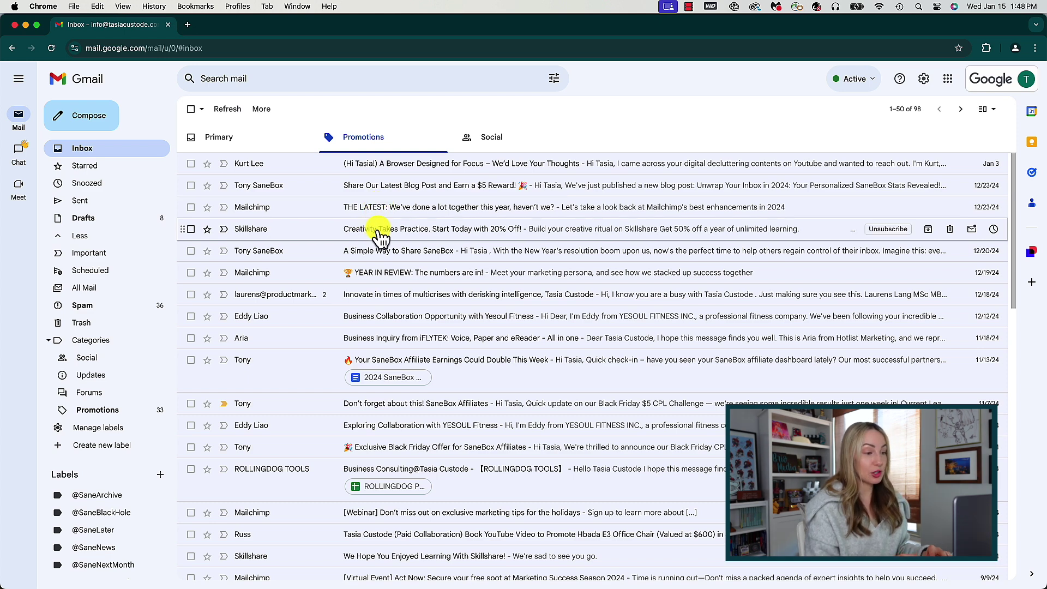
left_click_drag(386, 237, 379, 226)
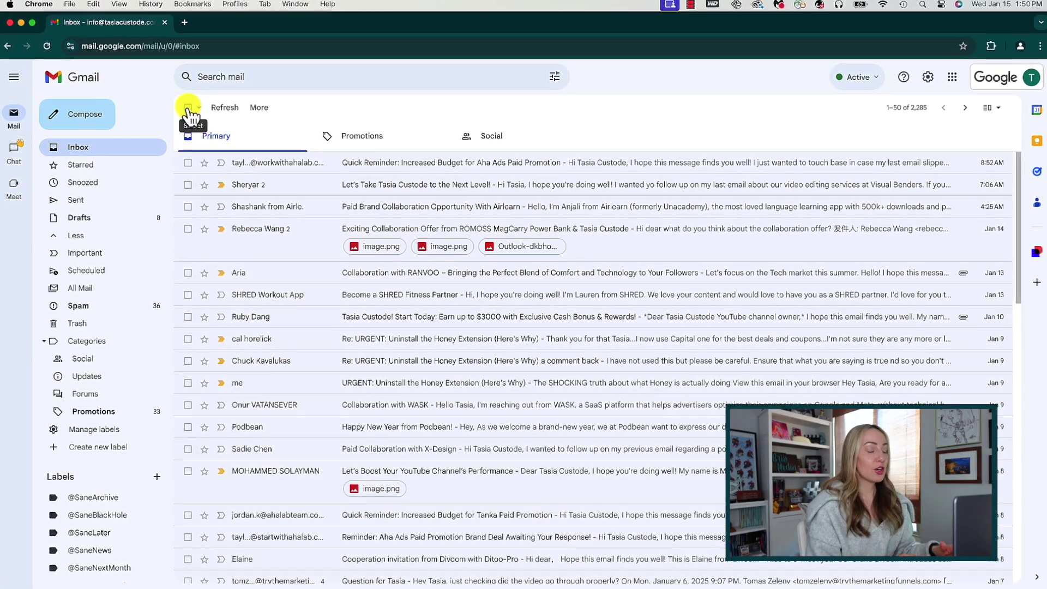
Step: Select every conversation on the inbox page
left_click(188, 108)
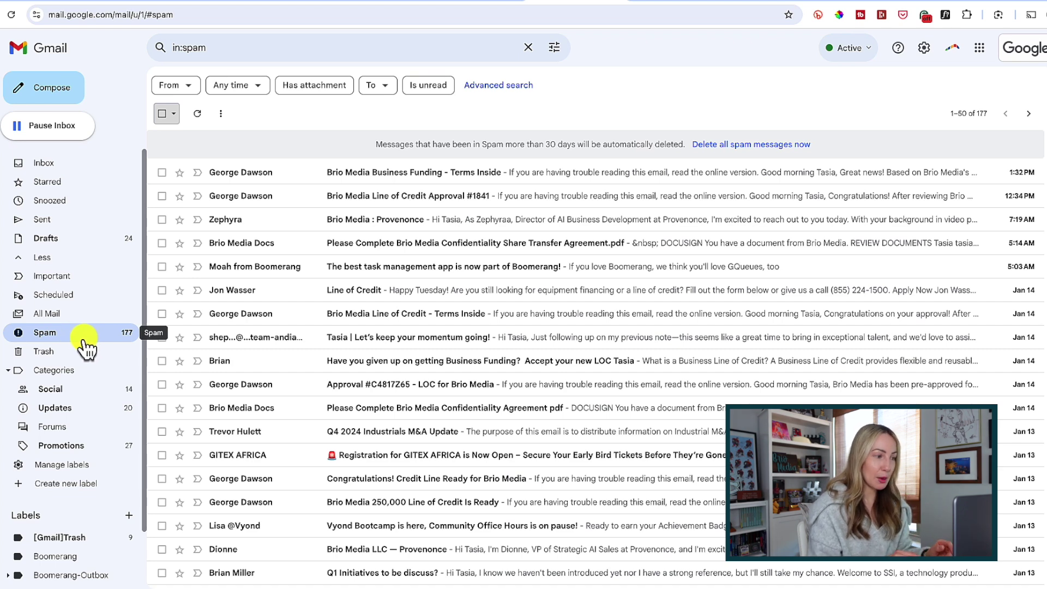
Step: Select all 50 Spam conversations, then all conversations on the Sent page
left_click(161, 115)
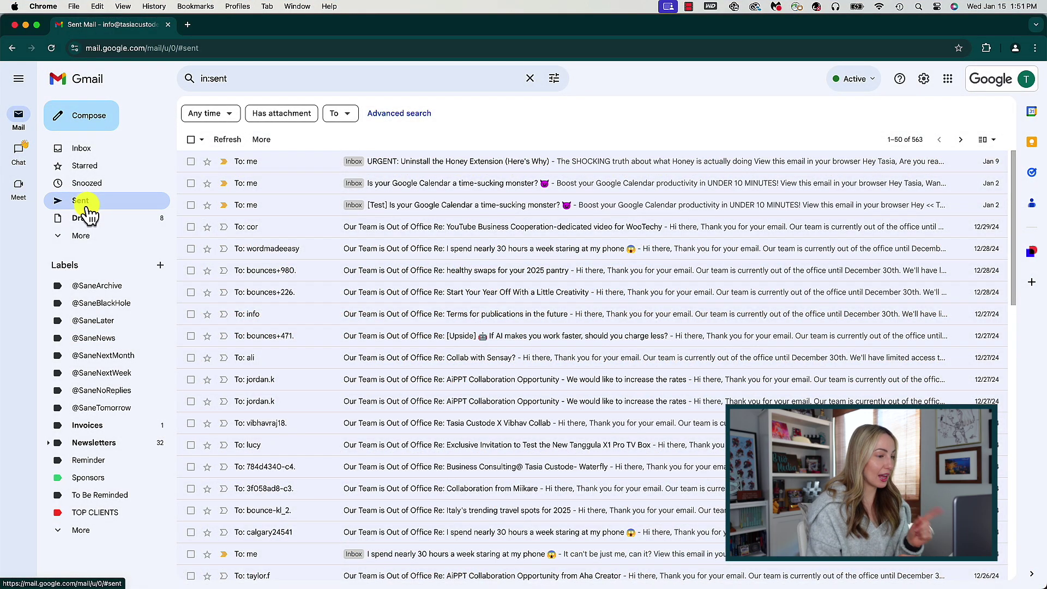
left_click(191, 140)
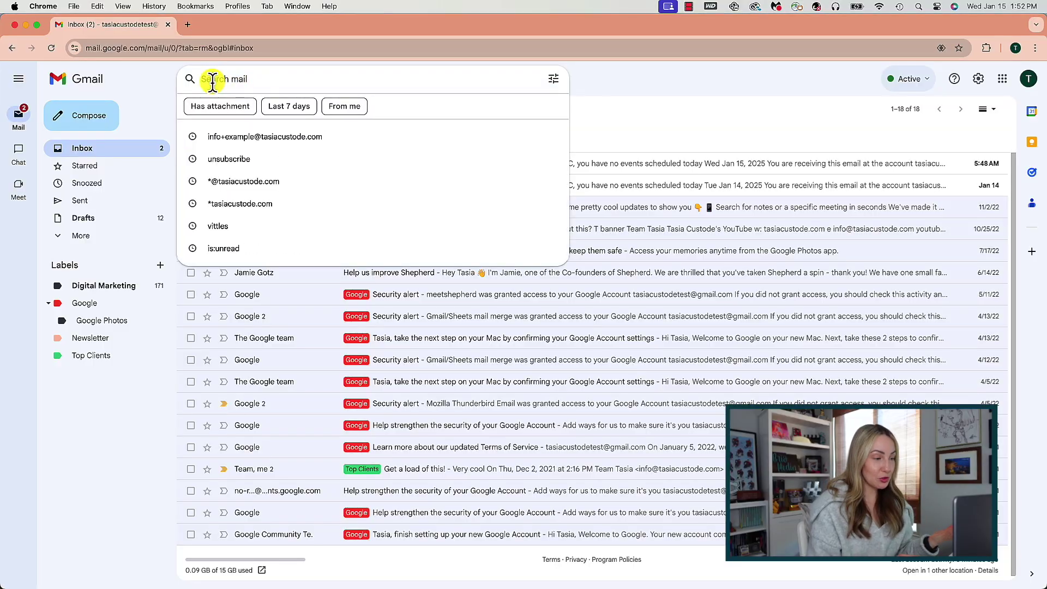
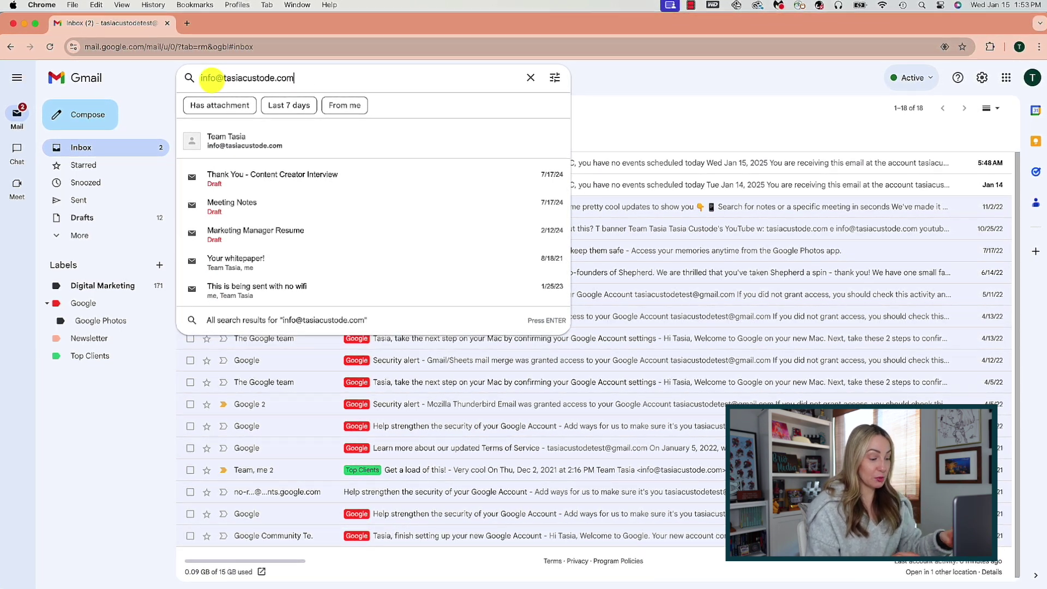
key("Return")
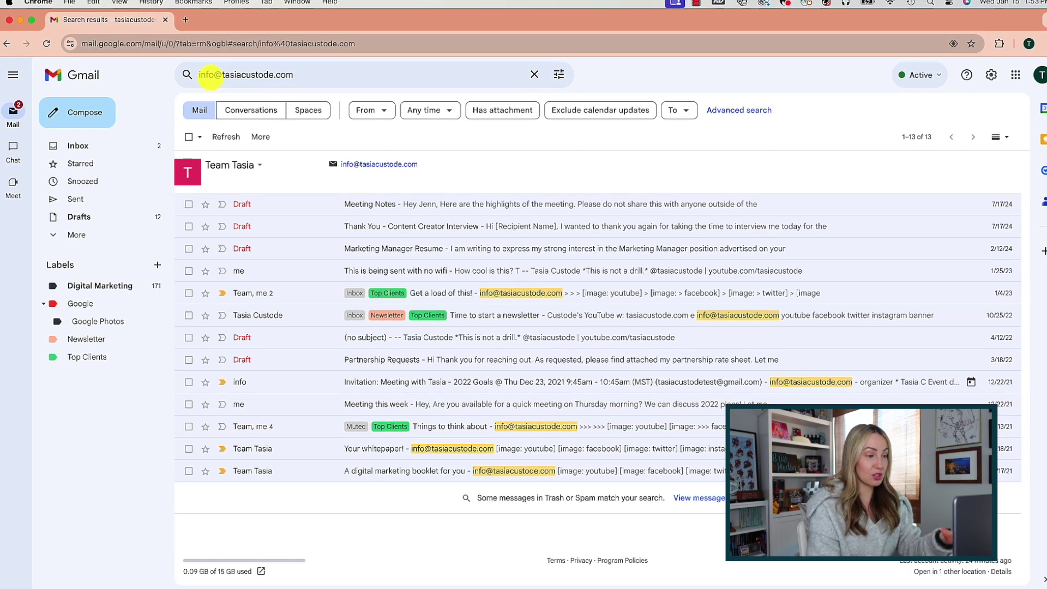
left_click(323, 74)
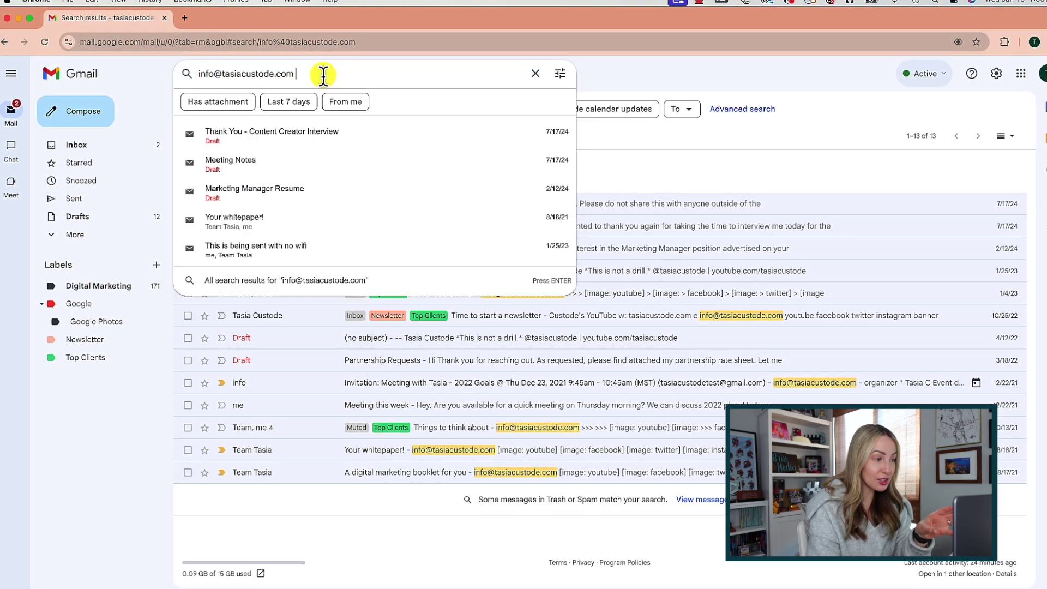
left_click(563, 72)
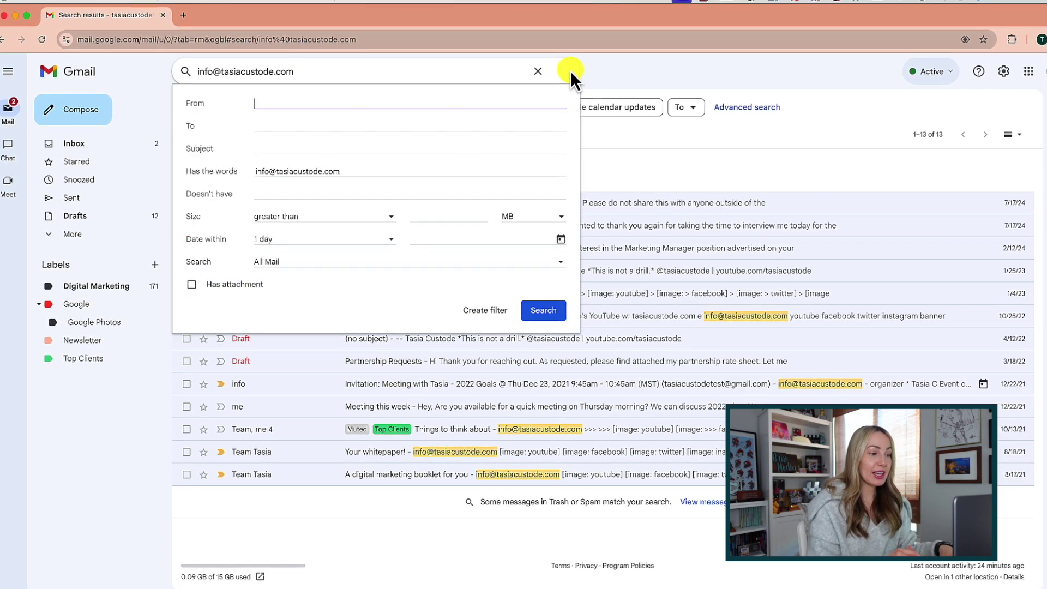
type("info")
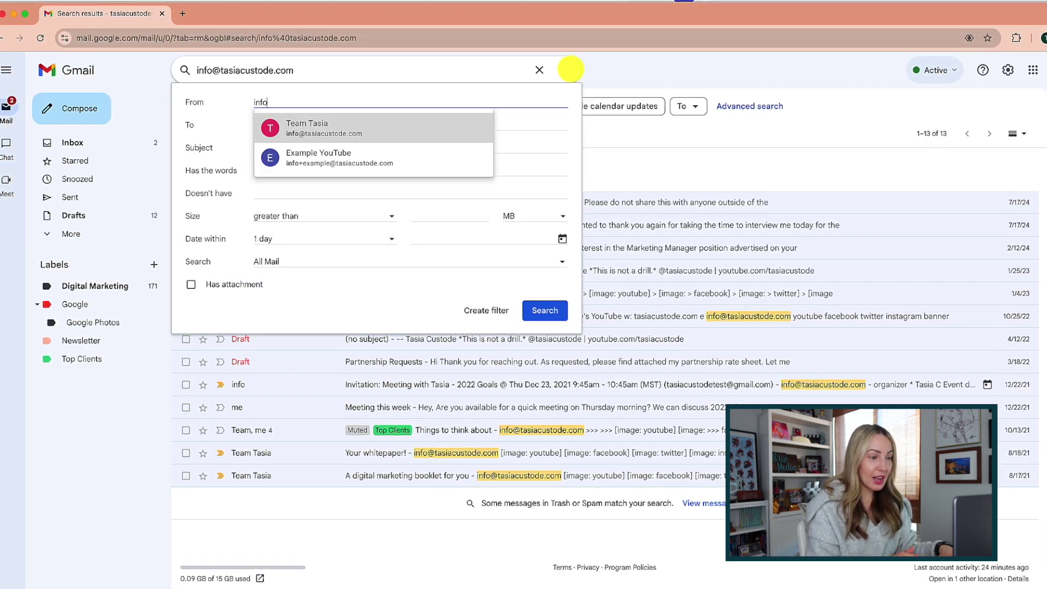
left_click(409, 131)
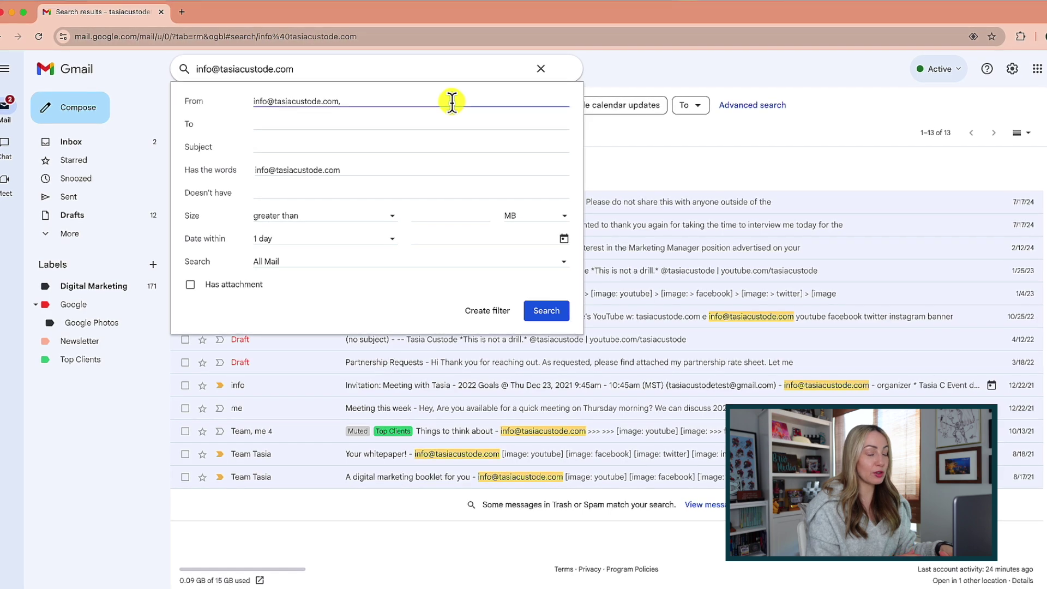
left_click(547, 310)
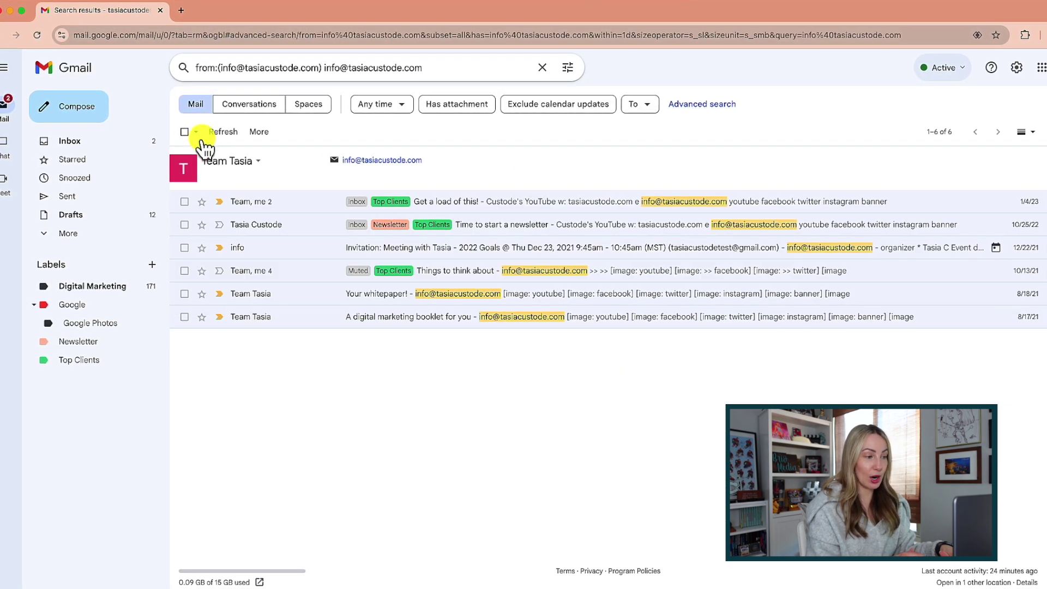
left_click(185, 132)
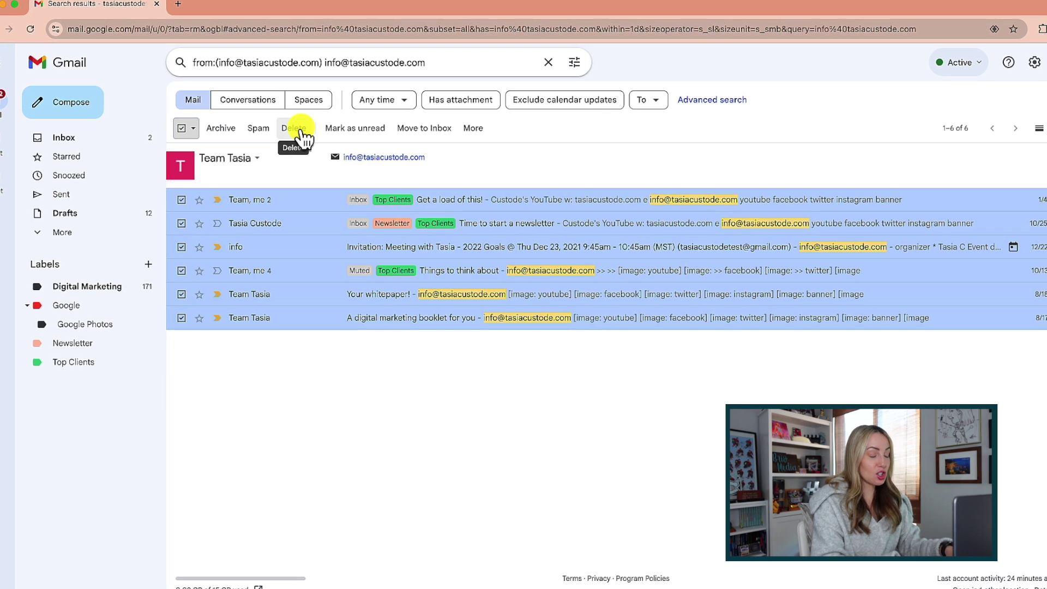
left_click(182, 128)
Step: Search is:unread and select all 50 unread conversations on the first page
left_click(548, 63)
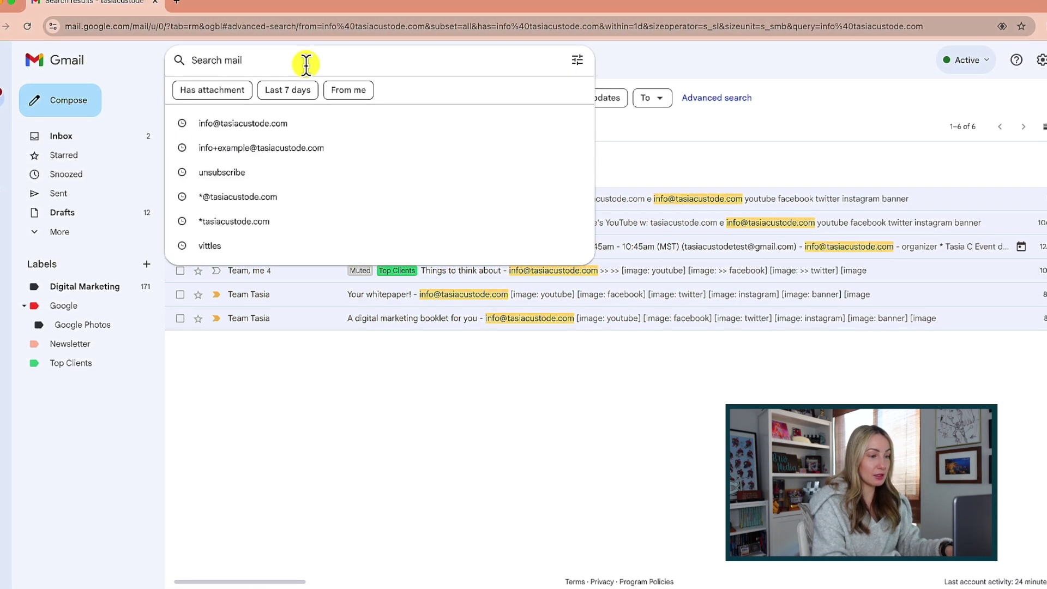
type("i")
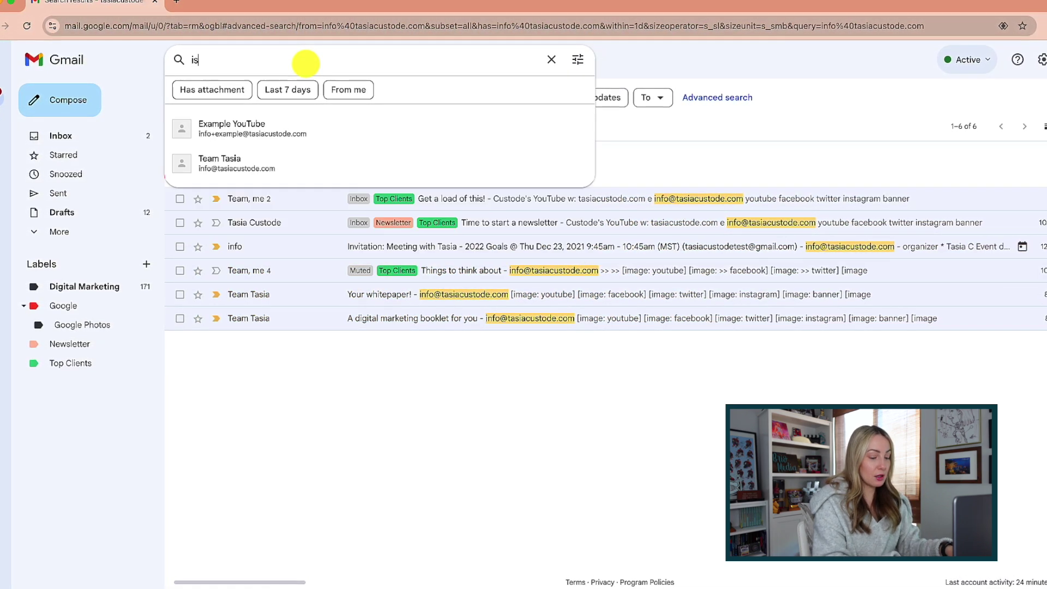
type("s:")
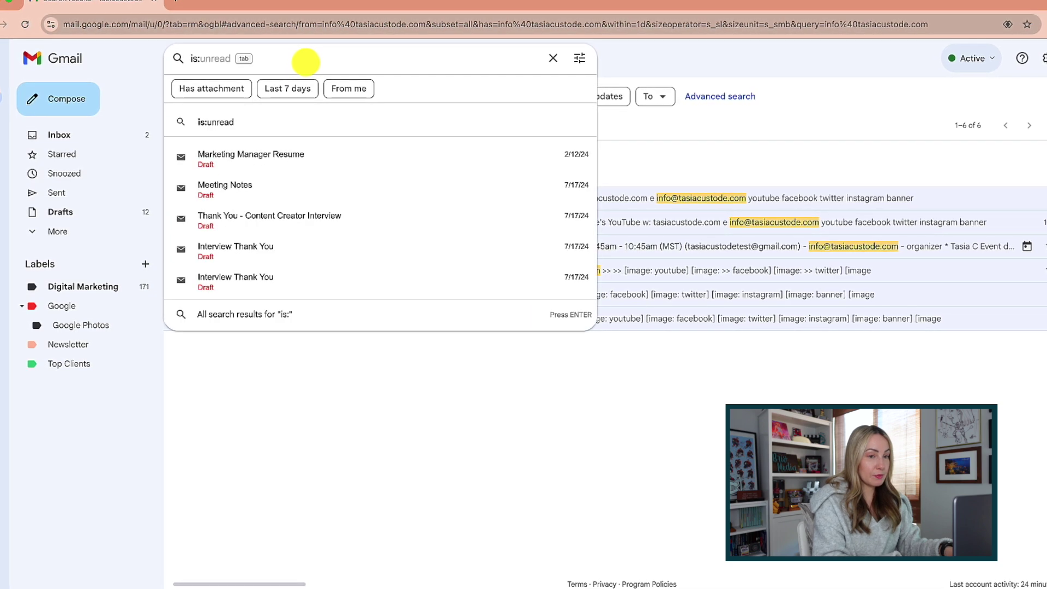
key("Tab")
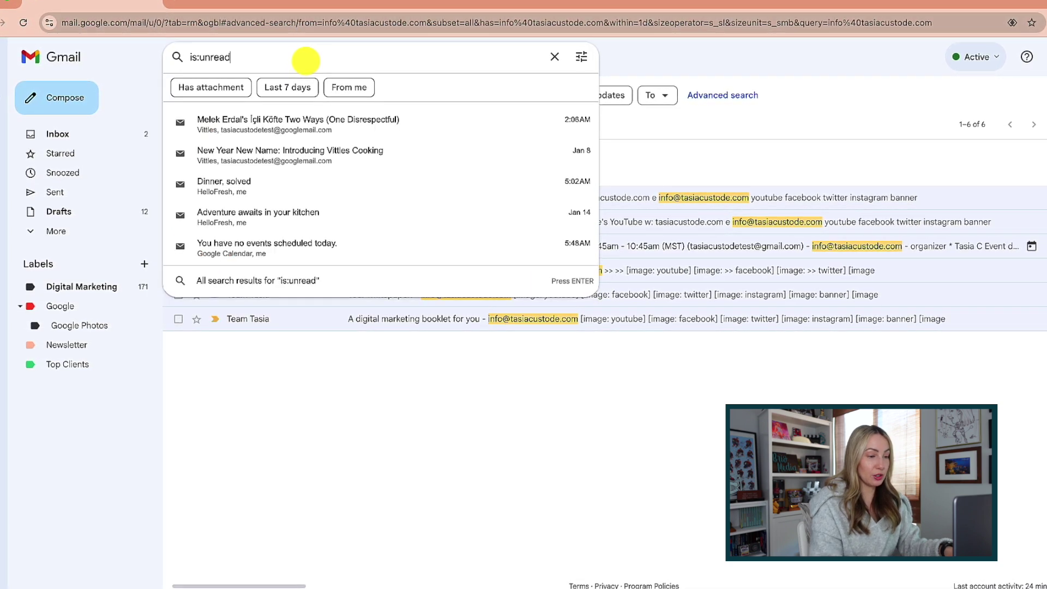
key("Return")
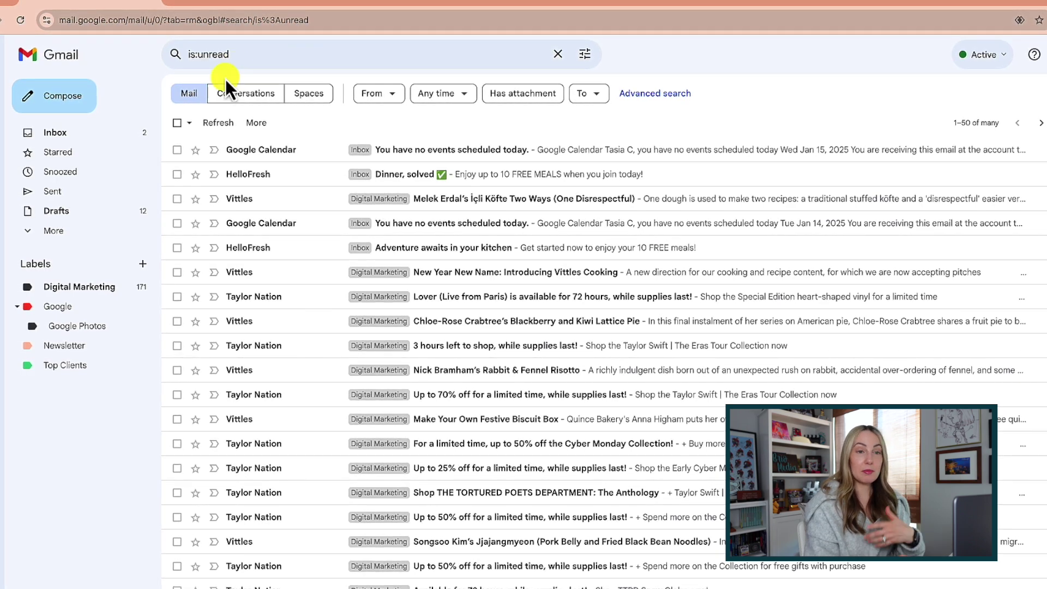
left_click(177, 122)
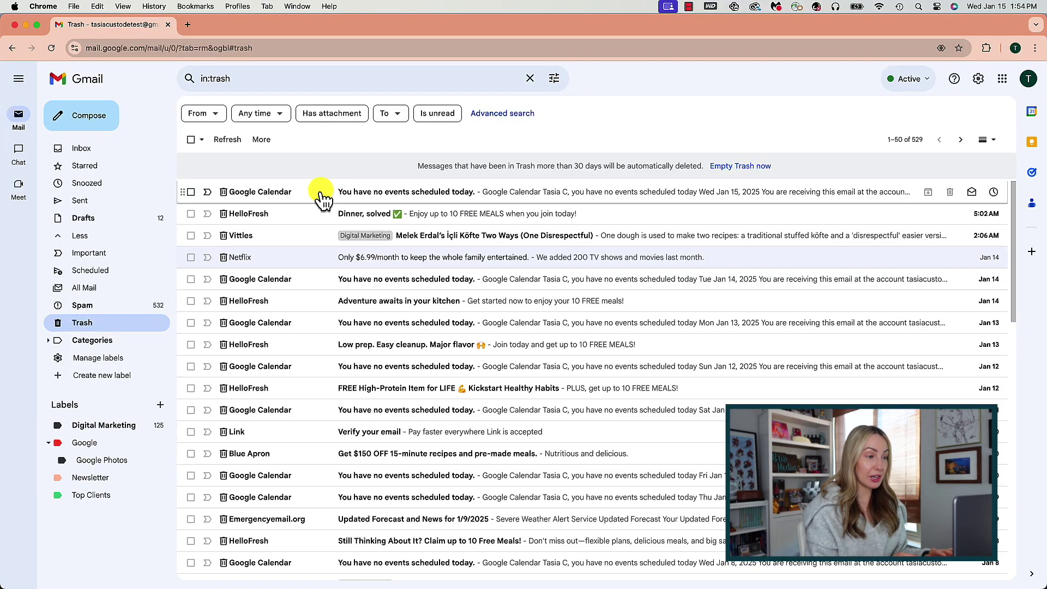
Step: Restore the Google Calendar email to the inbox, then begin emptying all 528 Trash conversations
left_click_drag(322, 199, 97, 148)
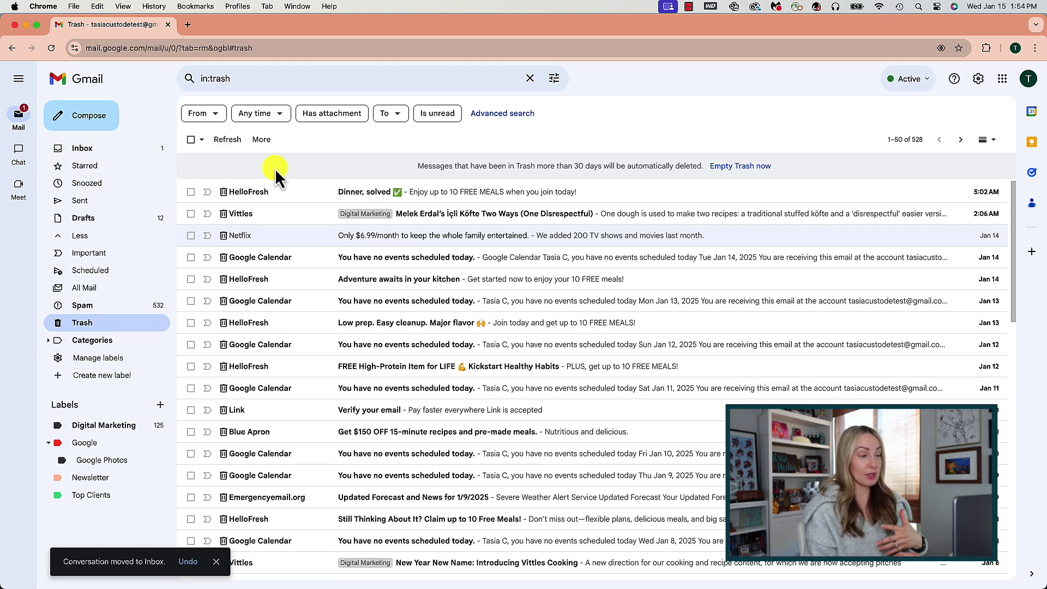
left_click(192, 141)
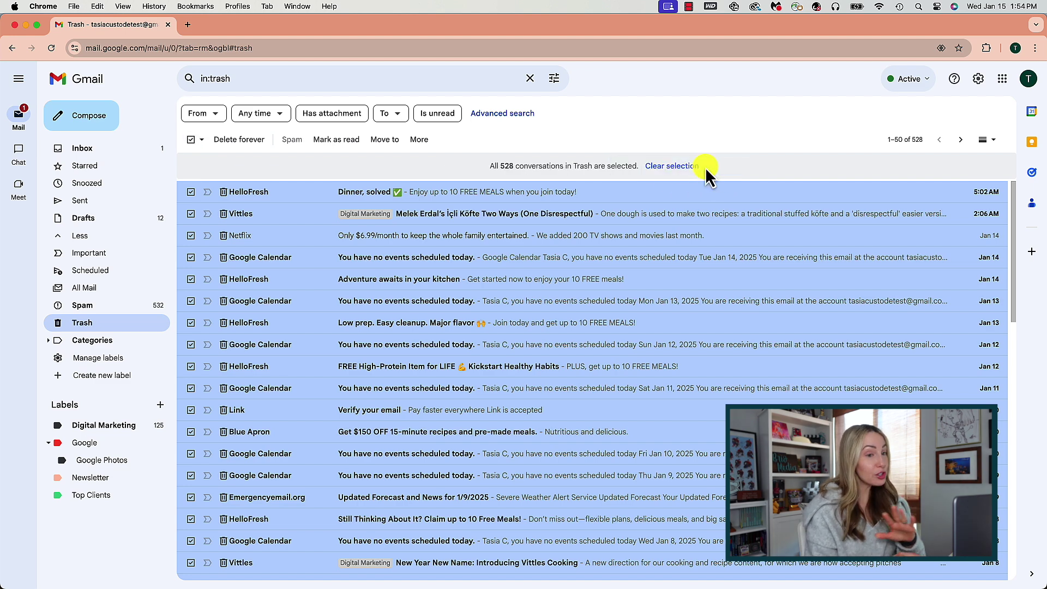
left_click(682, 169)
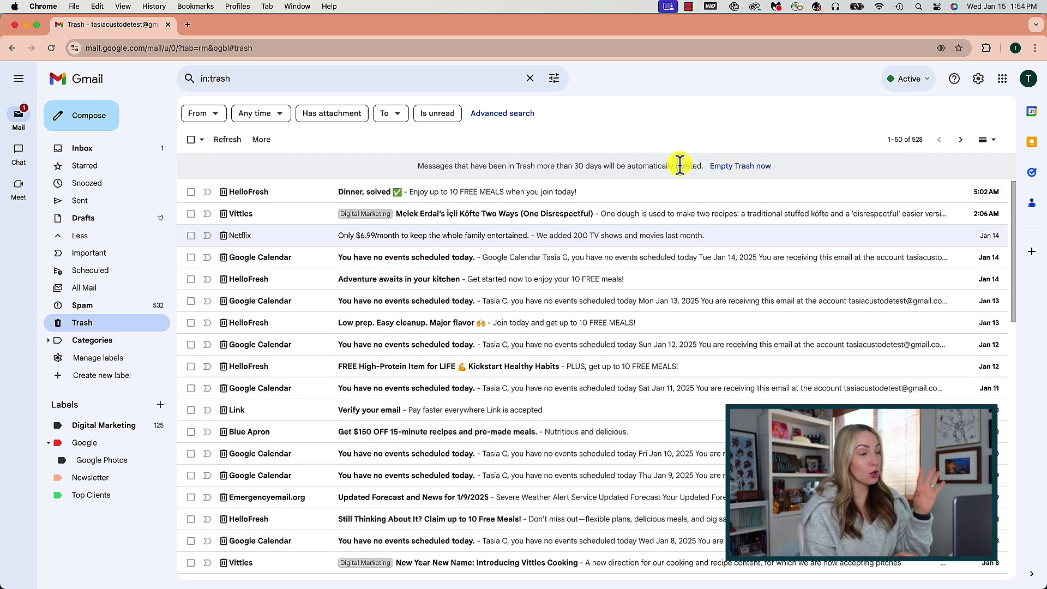
left_click(751, 166)
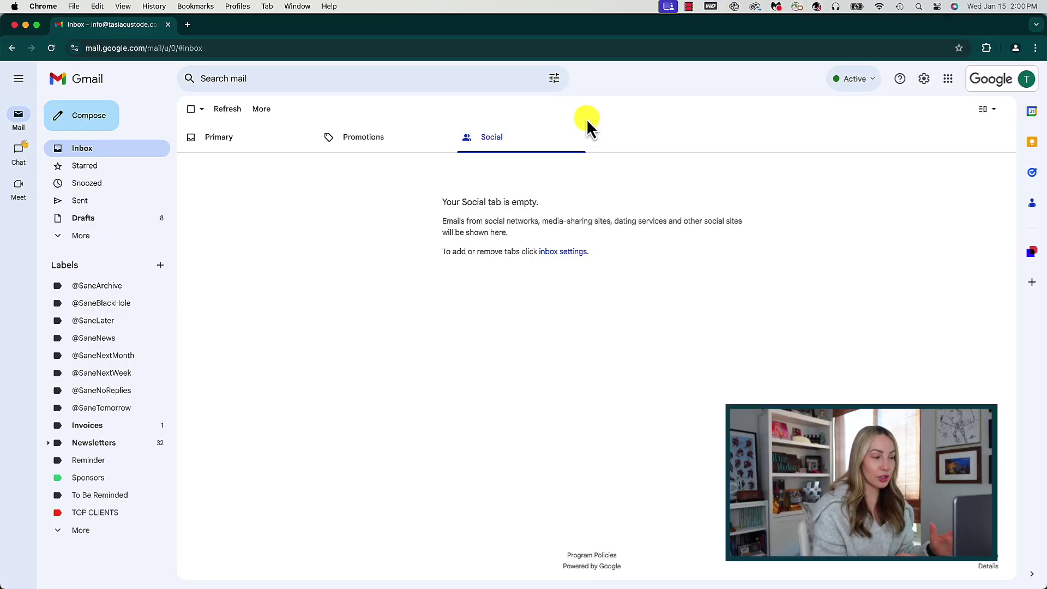
Step: Search filename:mp4 and move the HandFan business inquiry email to Trash
left_click(224, 80)
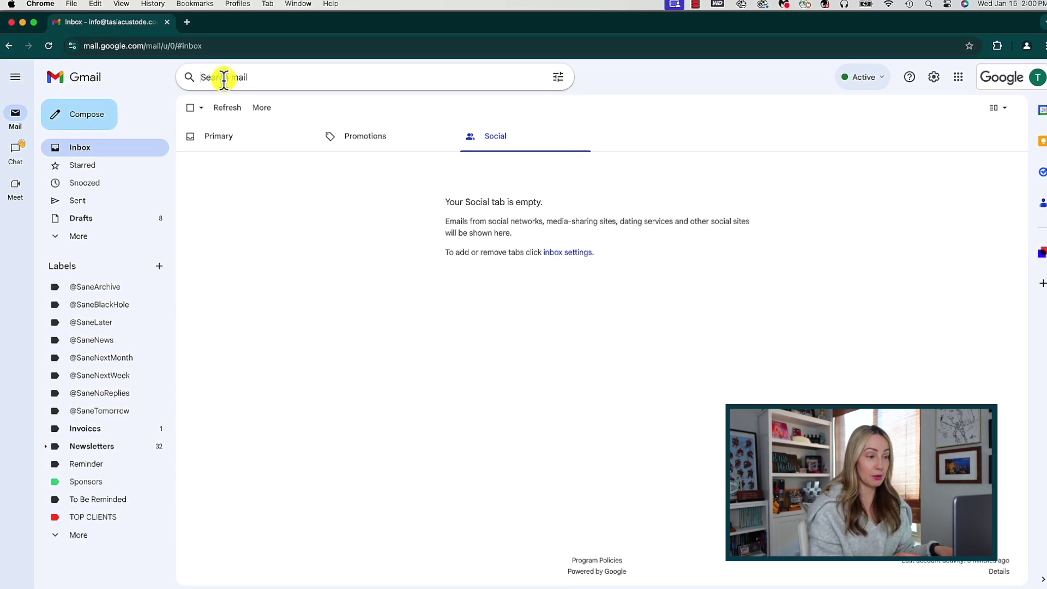
type("f")
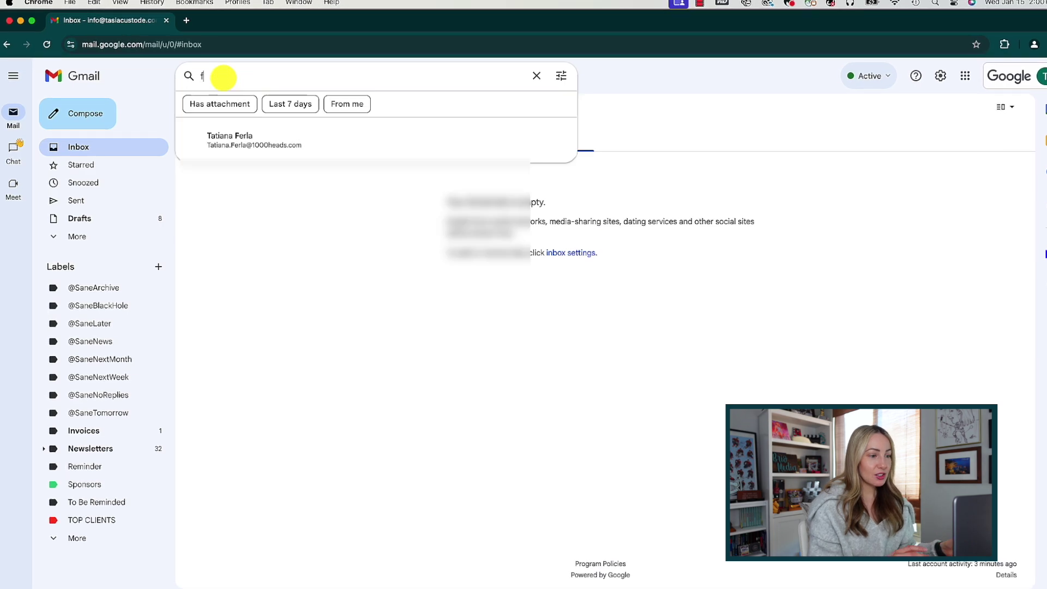
type("ile")
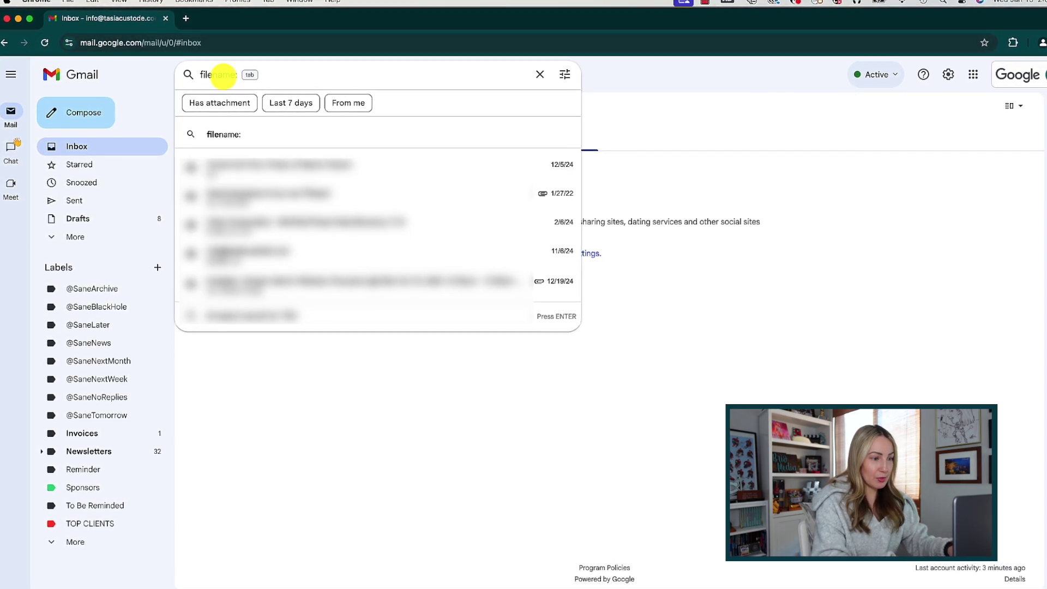
type("name")
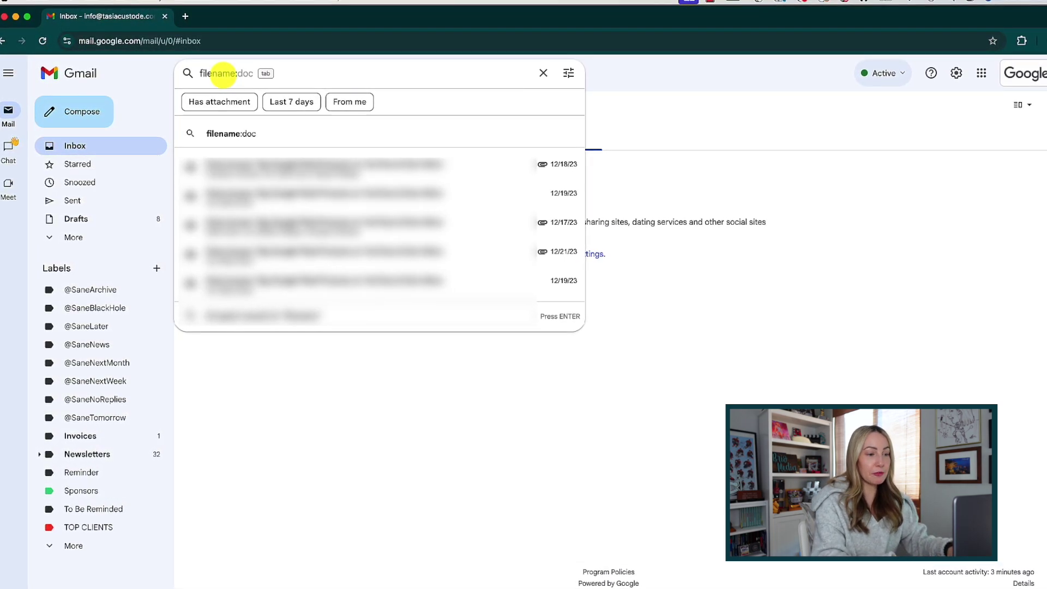
type(":")
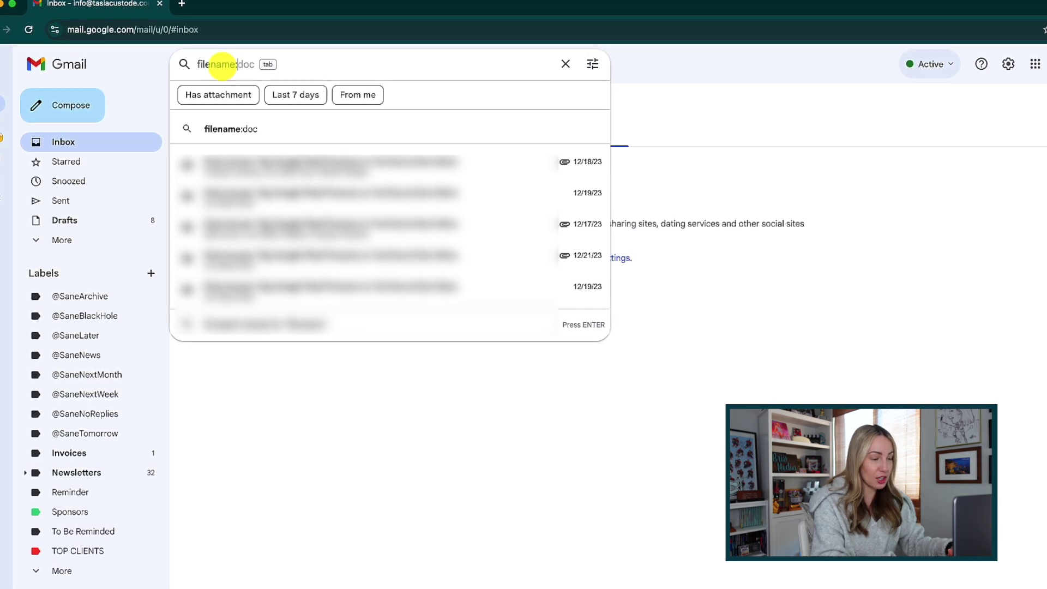
type("mp4")
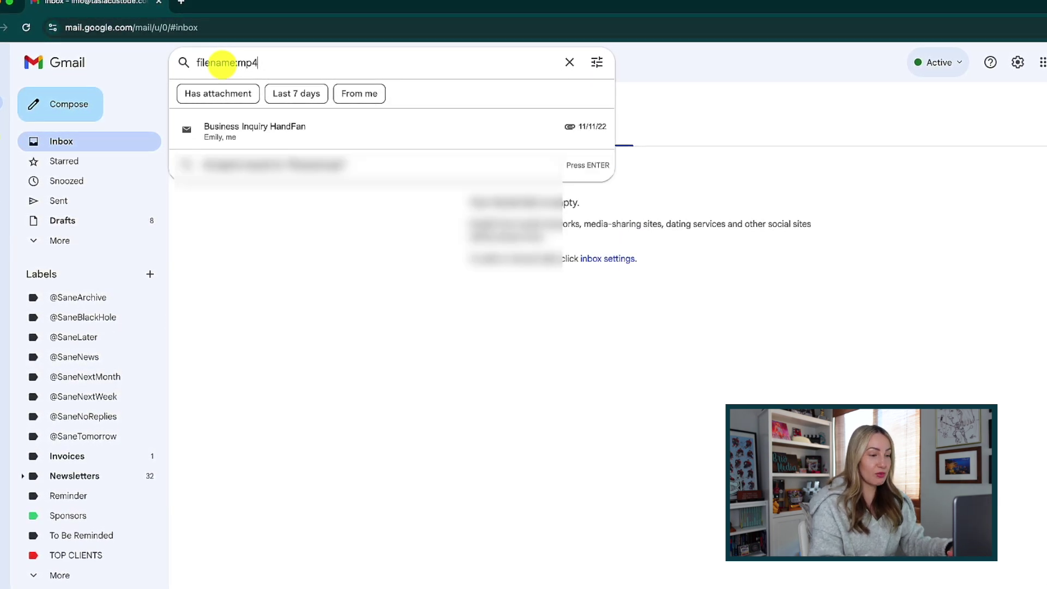
key("Return")
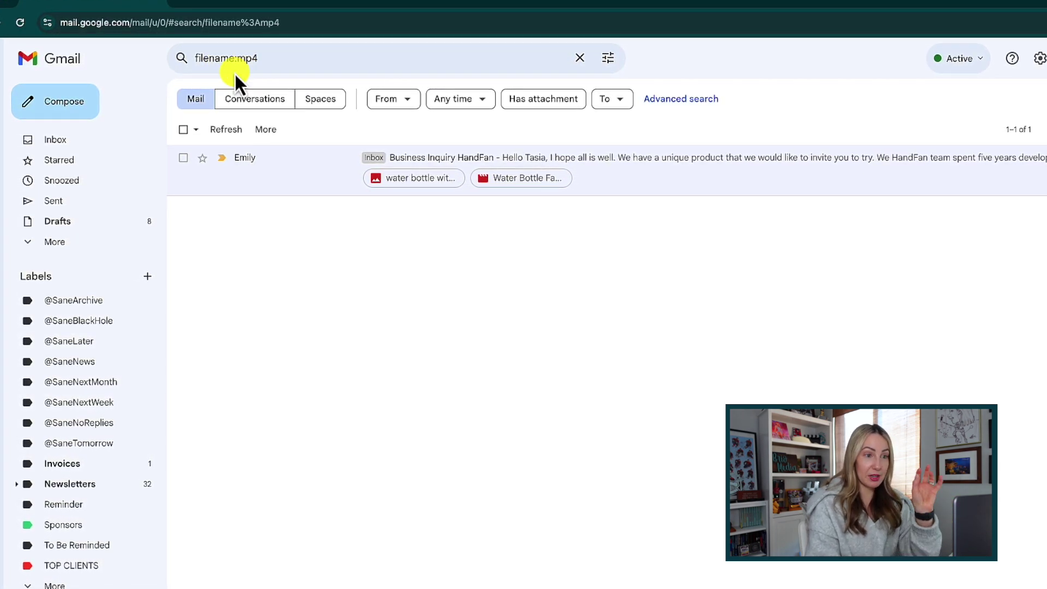
left_click(183, 158)
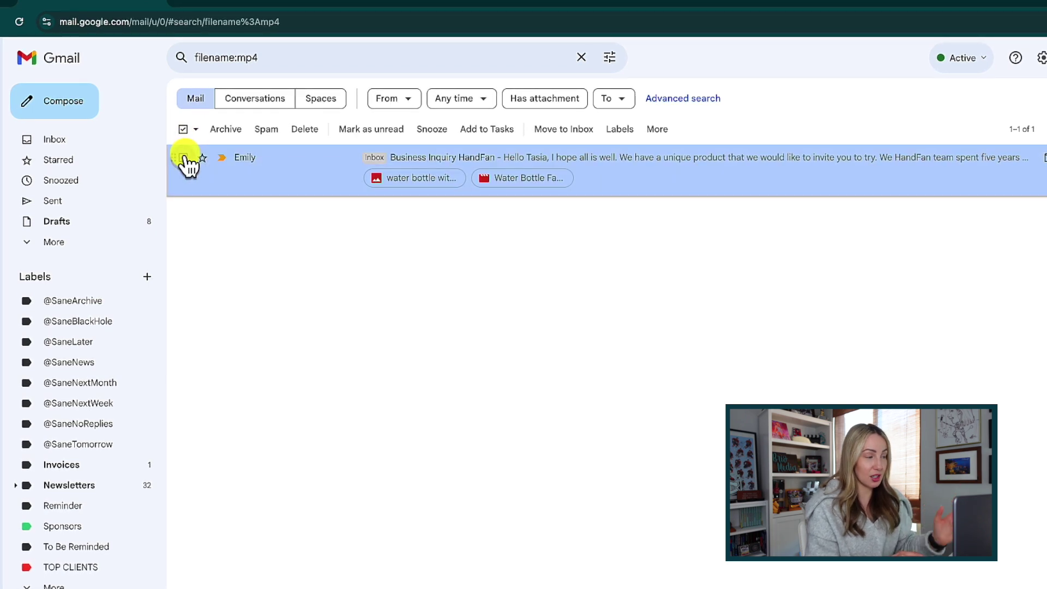
left_click(304, 130)
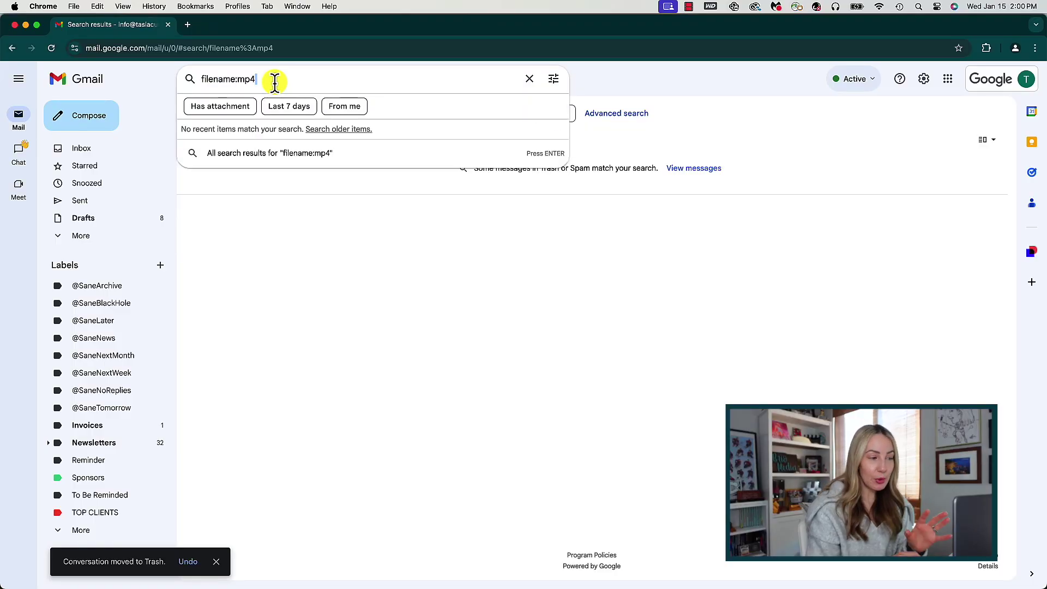
Step: Search larger:15mb, then narrow it to larger:24mb, leaving three messages
type("larger:")
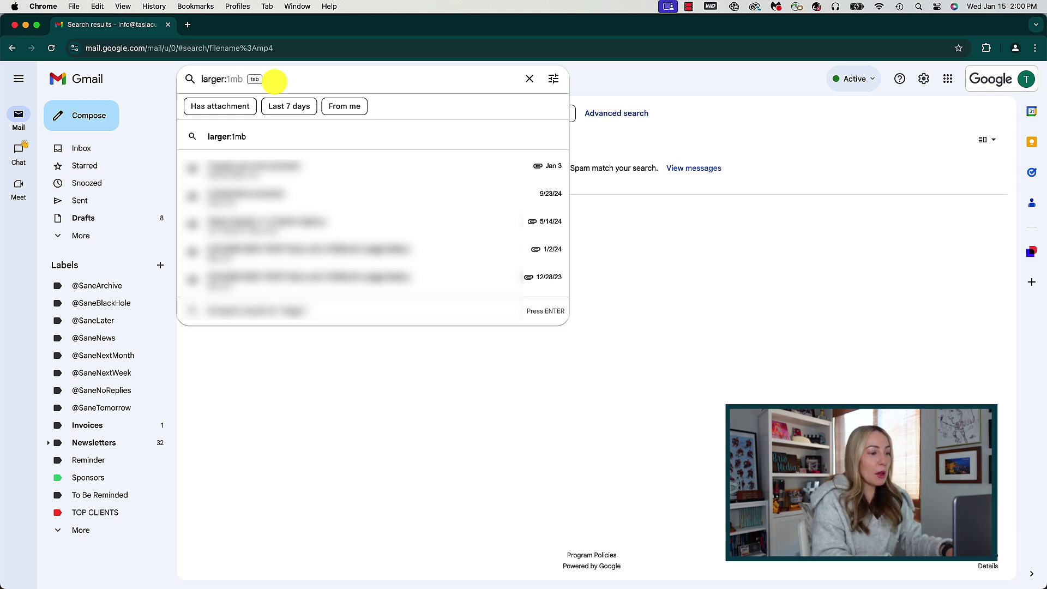
type("15m")
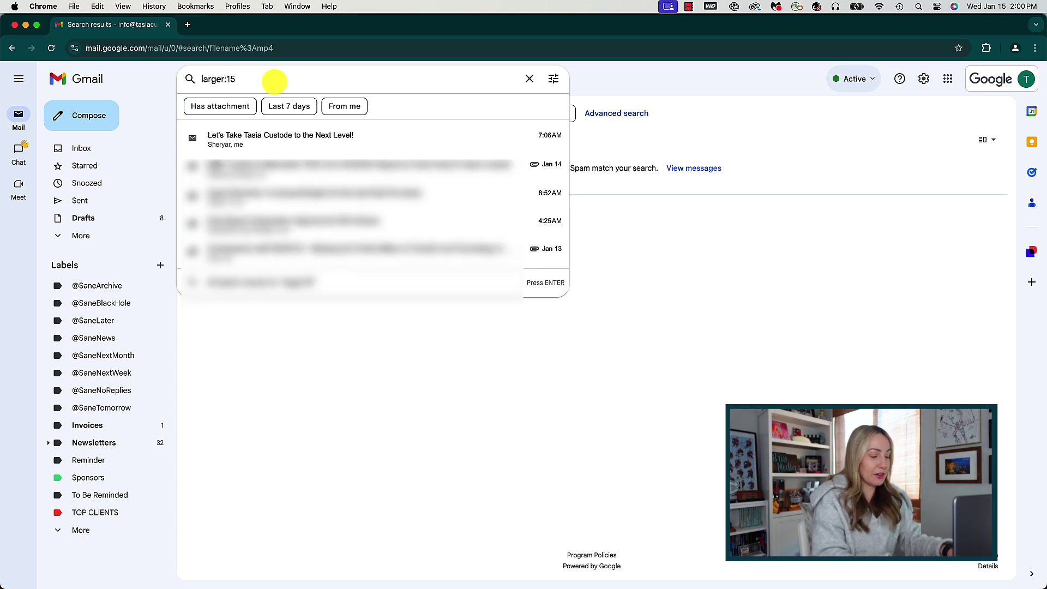
type("b")
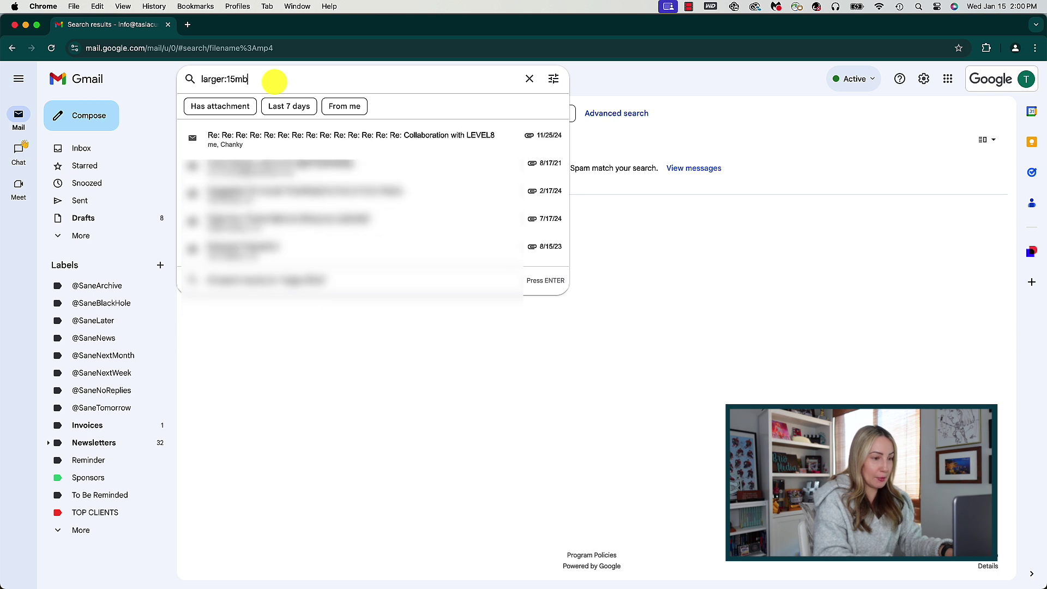
key("Return")
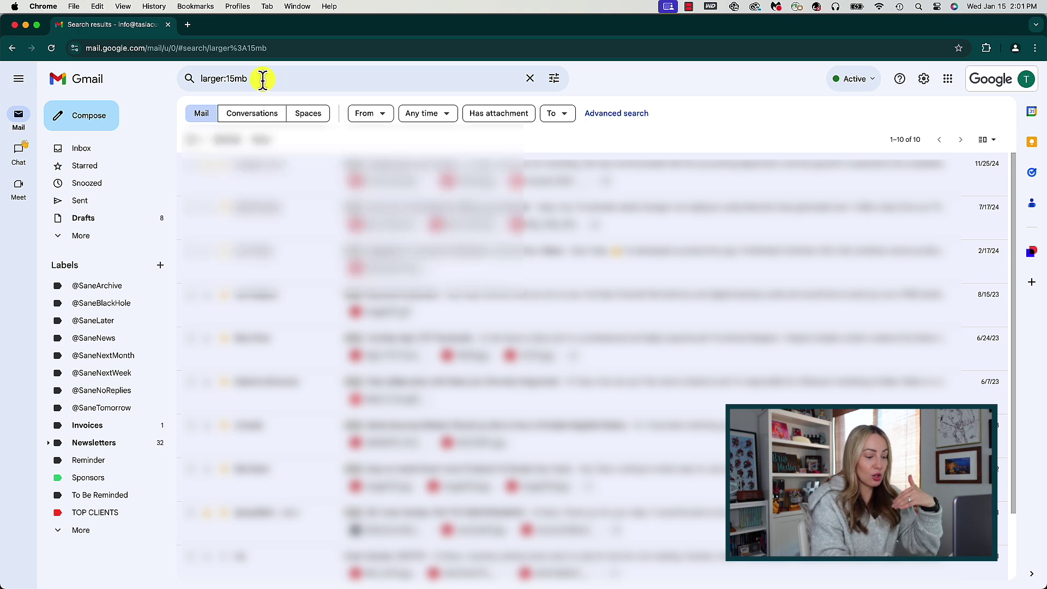
left_click_drag(262, 79, 228, 79)
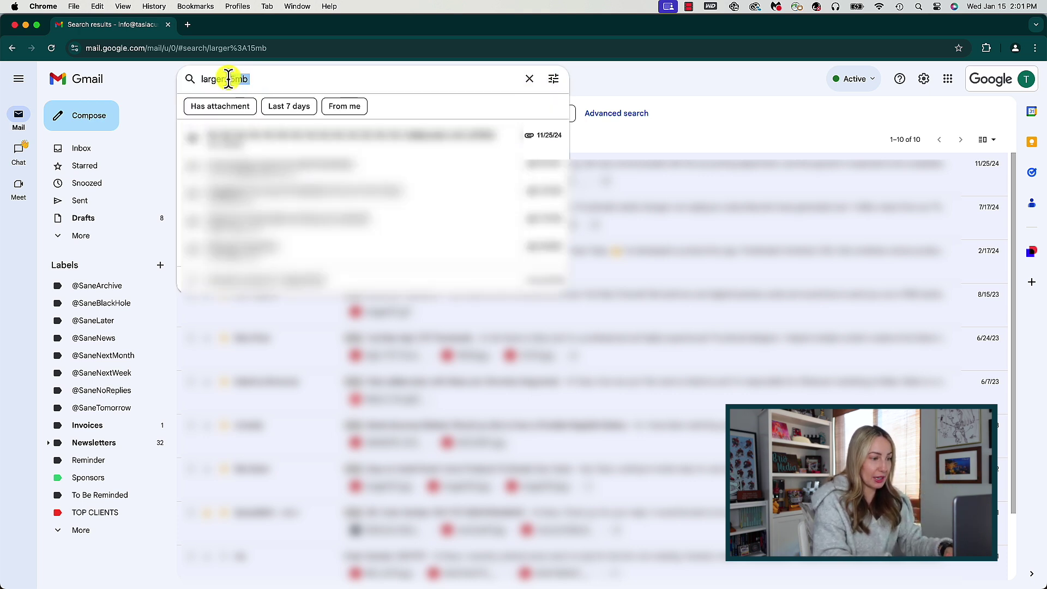
type("24m")
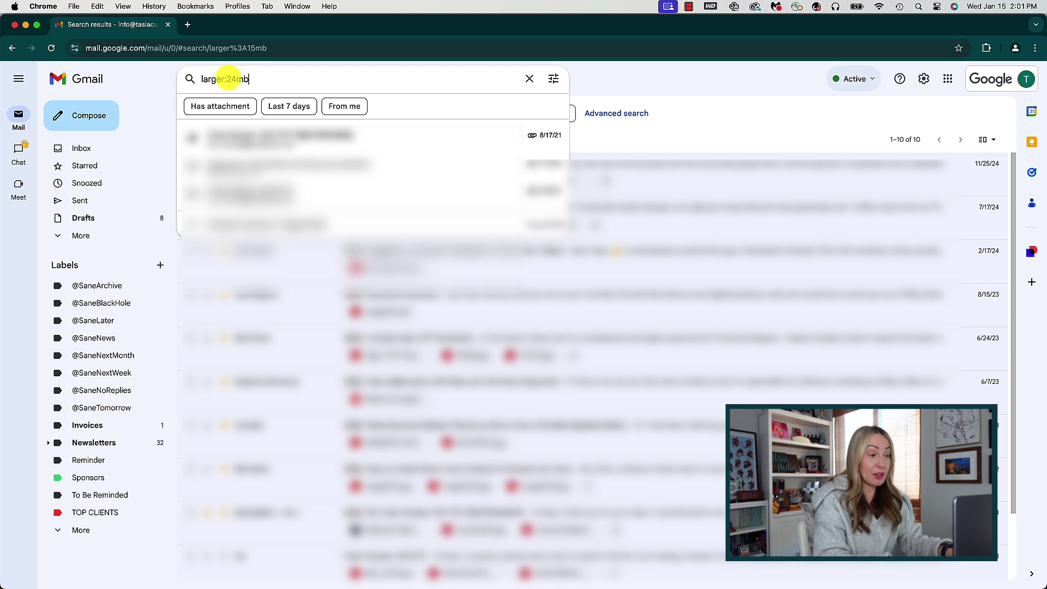
key("Return")
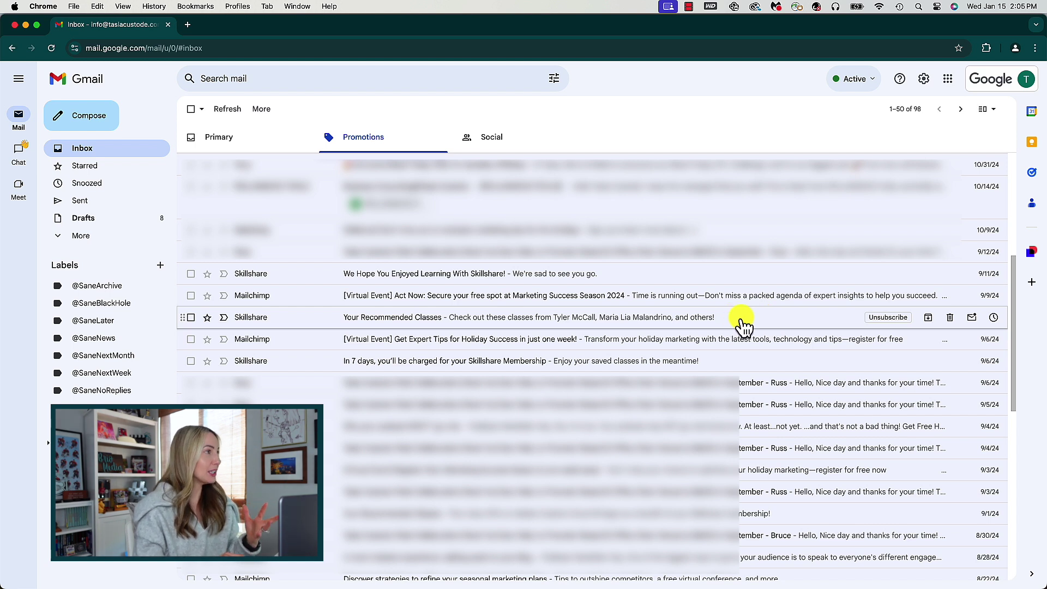
right_click(744, 327)
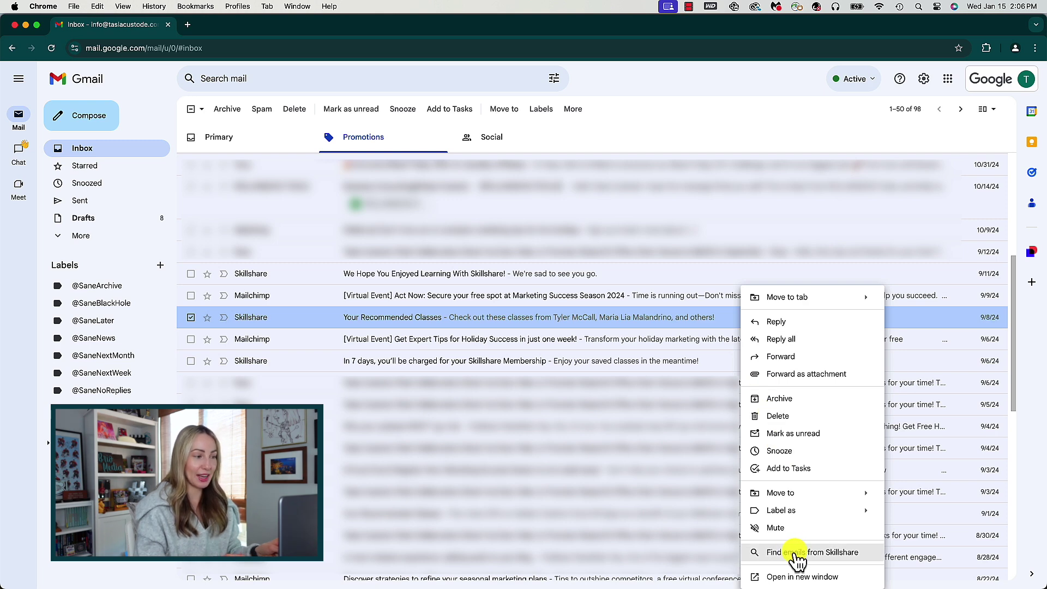
left_click(795, 552)
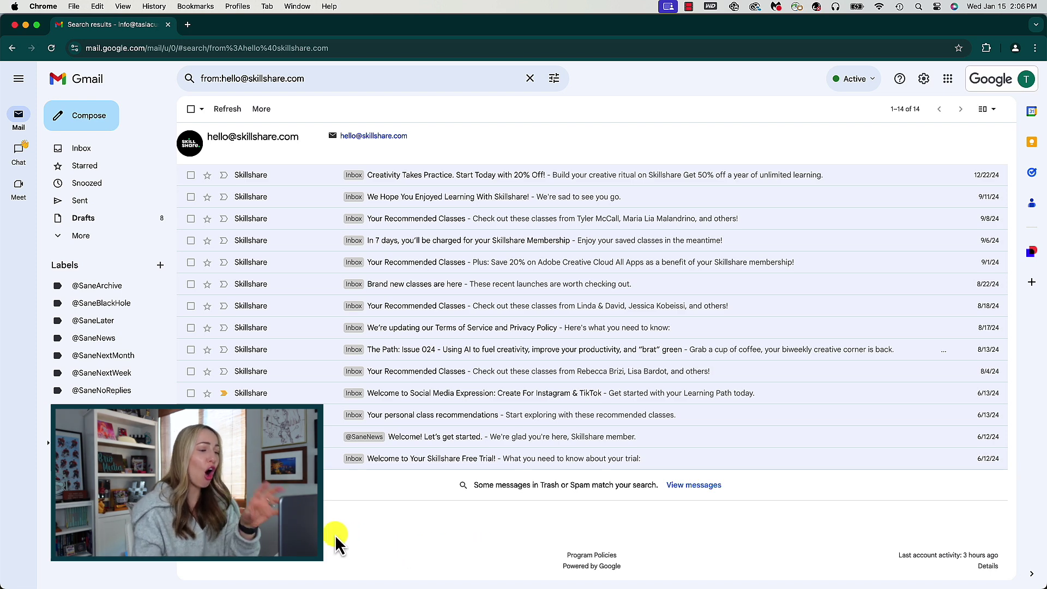
left_click(191, 109)
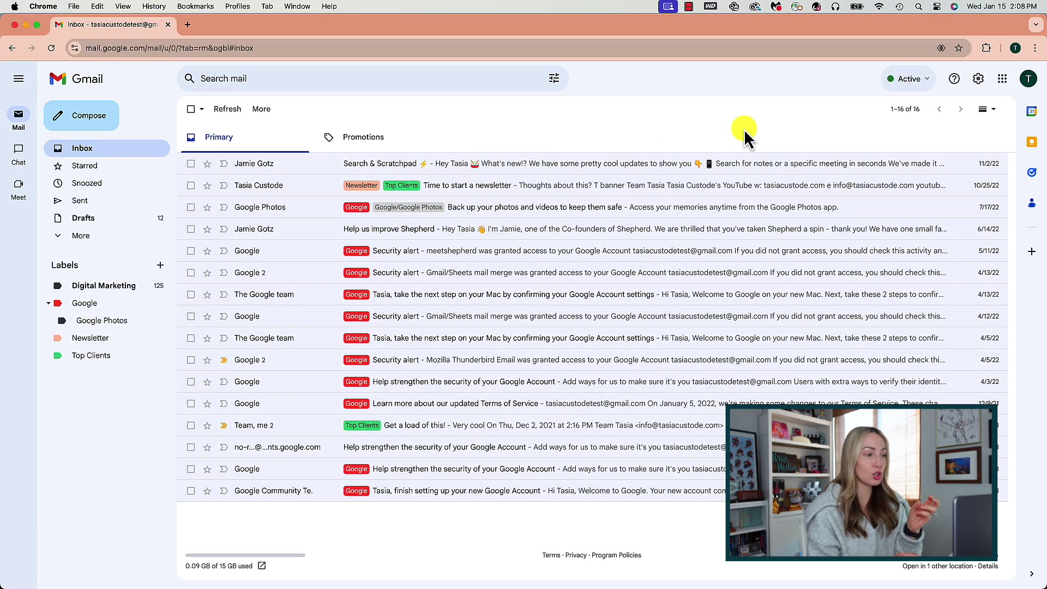
Step: Enable the Social and Updates inbox categories in Settings and save the changes
left_click(979, 80)
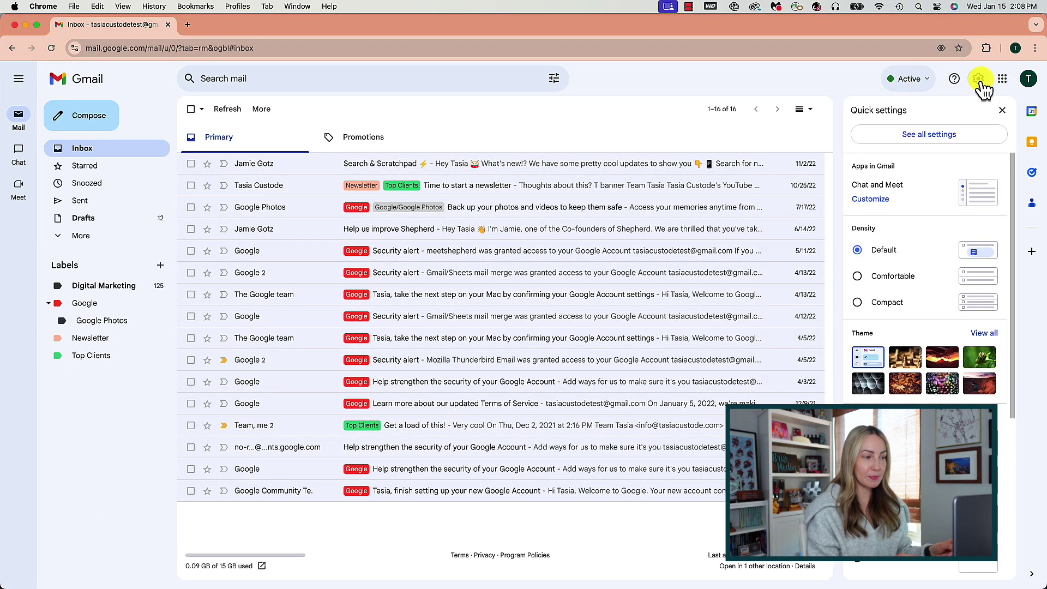
left_click(959, 141)
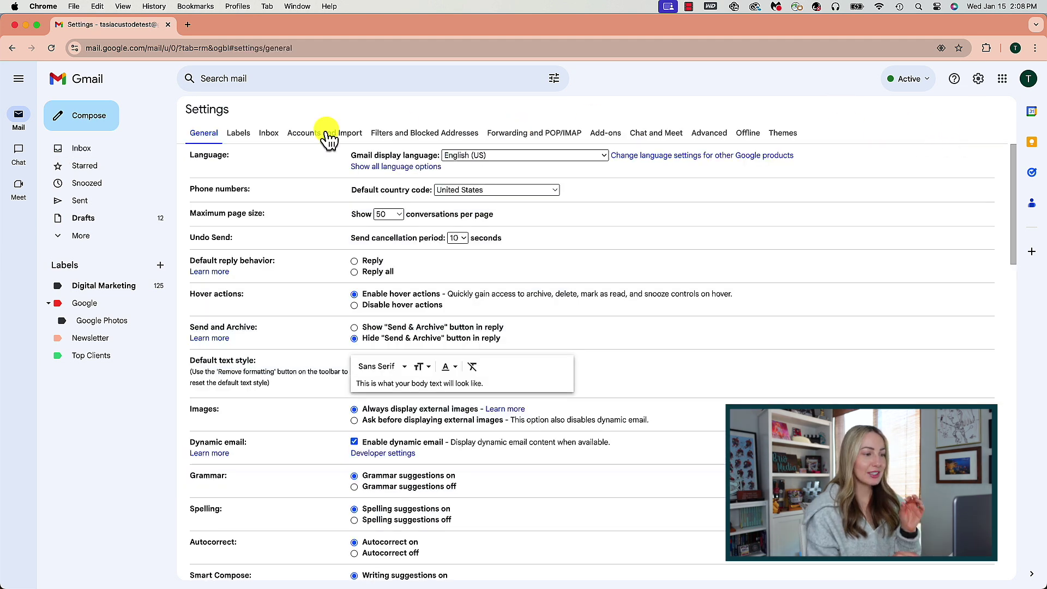
left_click(270, 133)
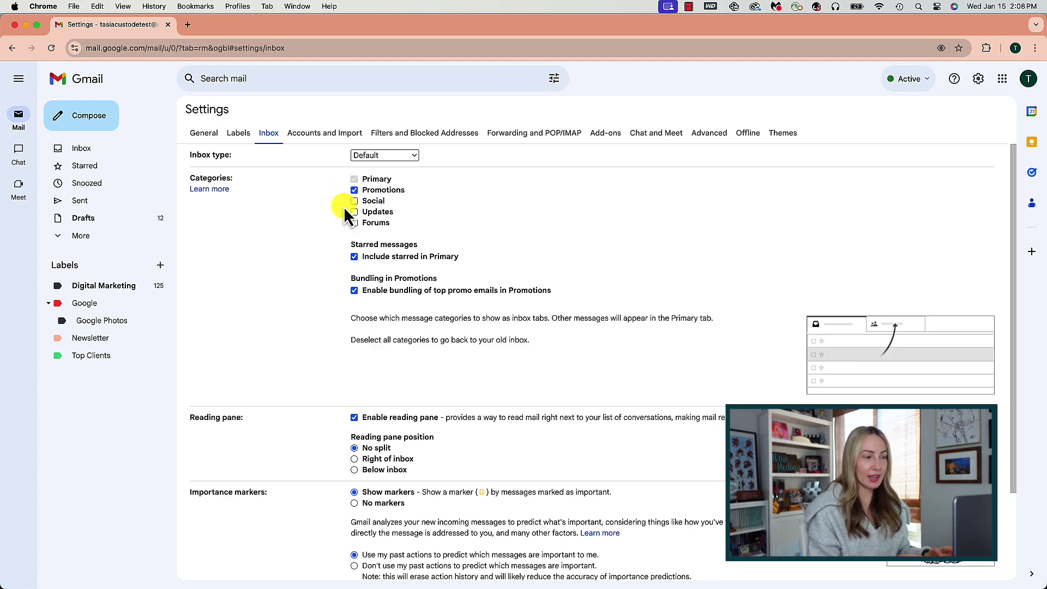
mouse_move(355, 201)
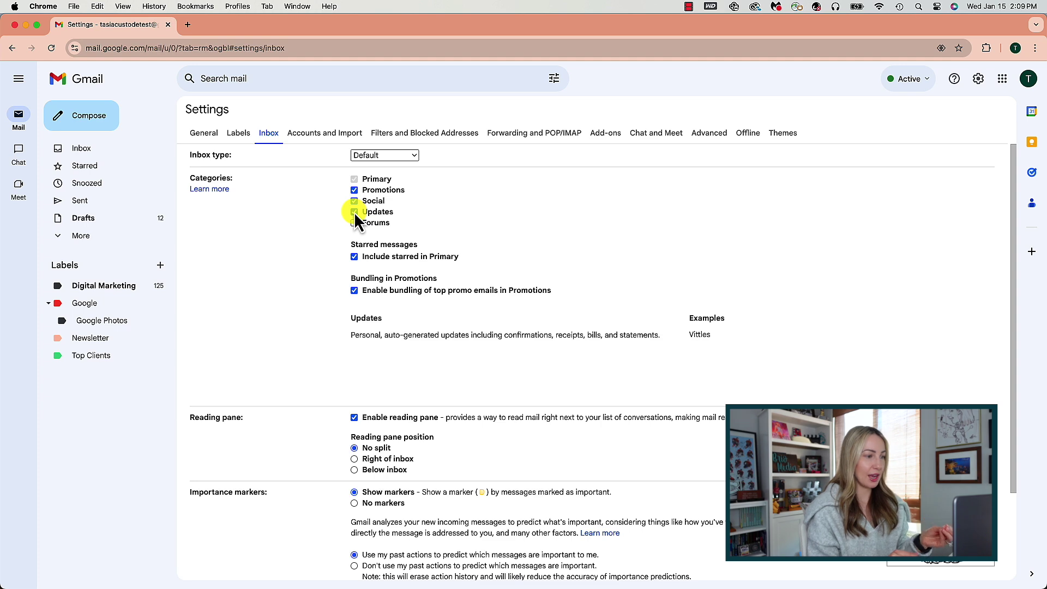
scroll(323, 218, "down", 3)
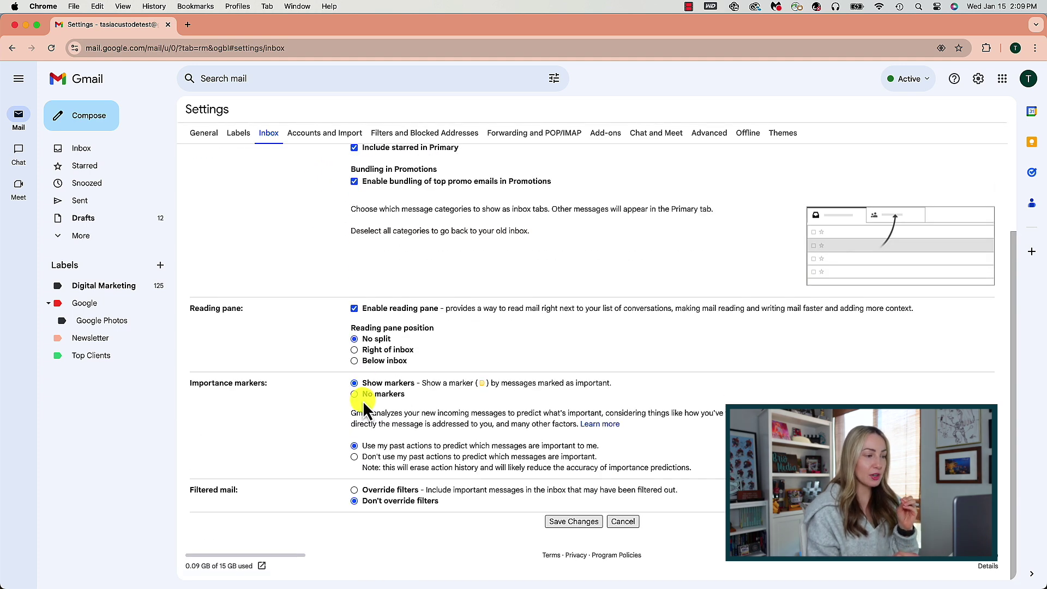
left_click(562, 526)
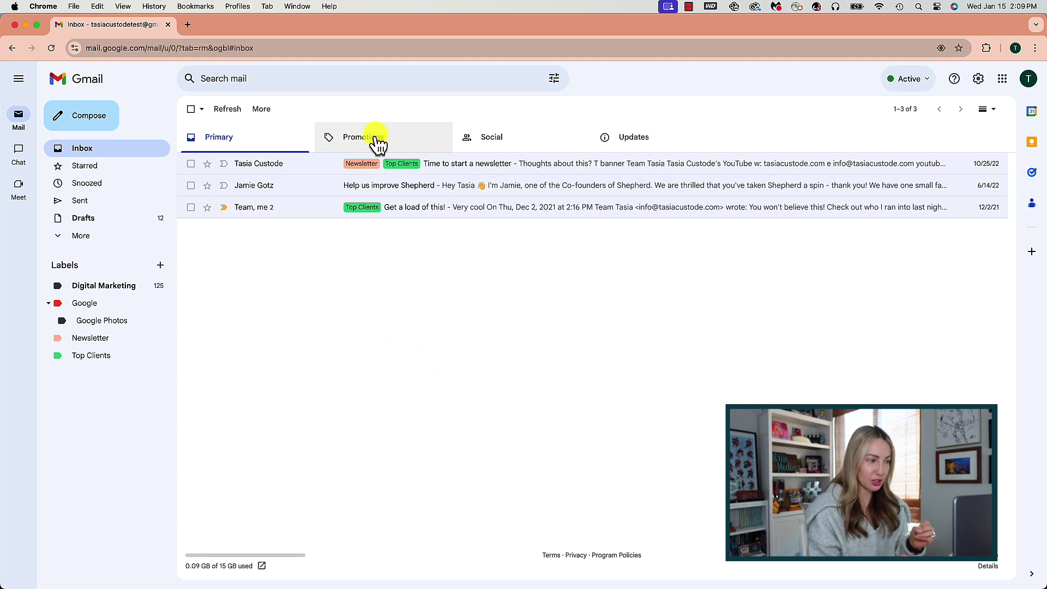
Step: Switch to the Promotions category tab
left_click(372, 142)
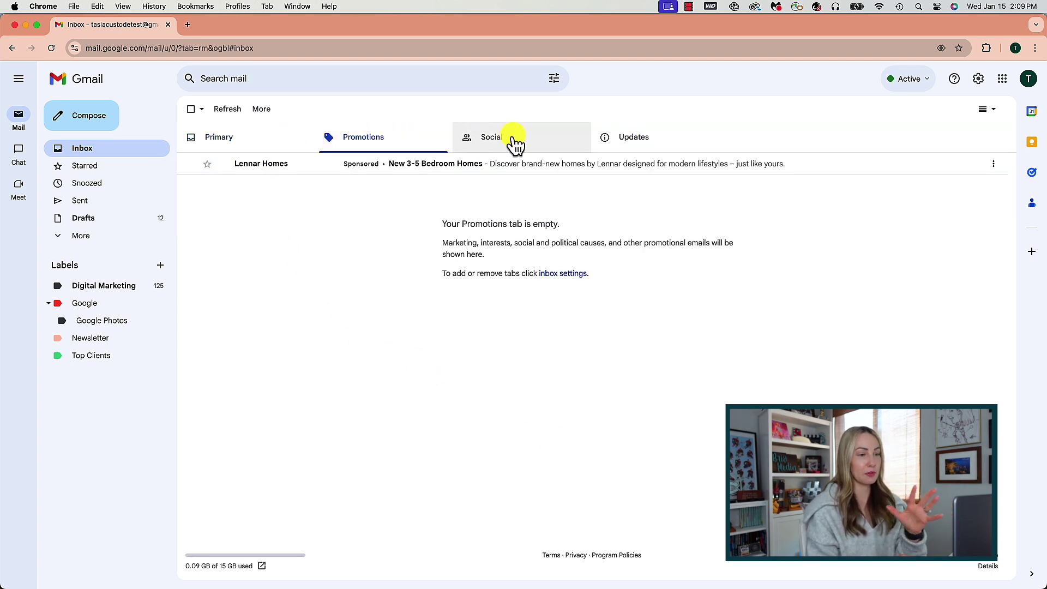